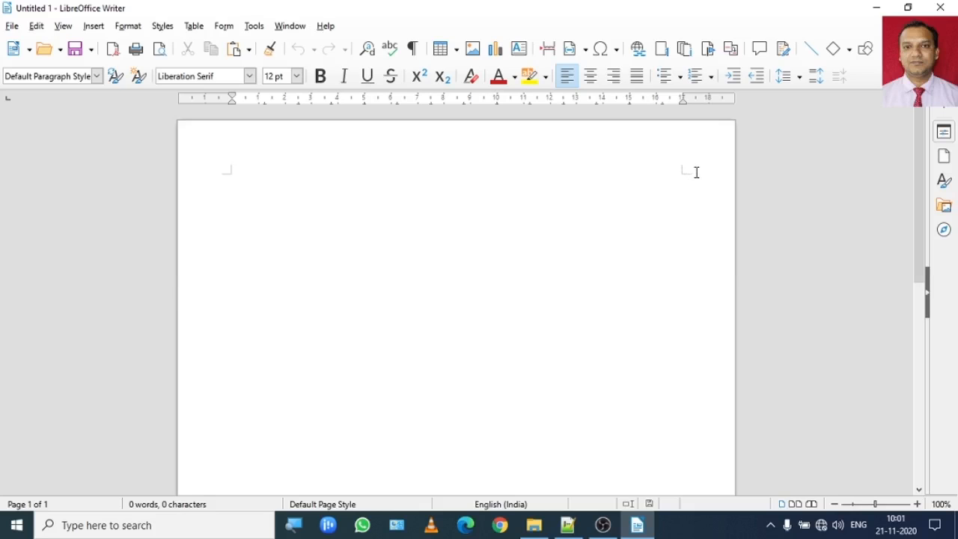
- Examine the blank page from top to bottom, including its margin corners and its header and footer areas
left_click_drag(915, 133, 924, 346)
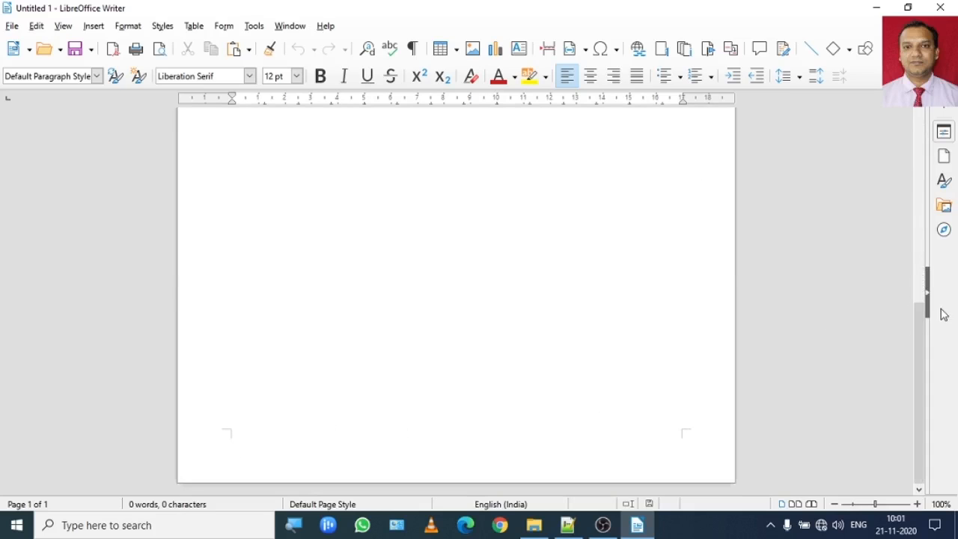
left_click_drag(924, 342, 907, 128)
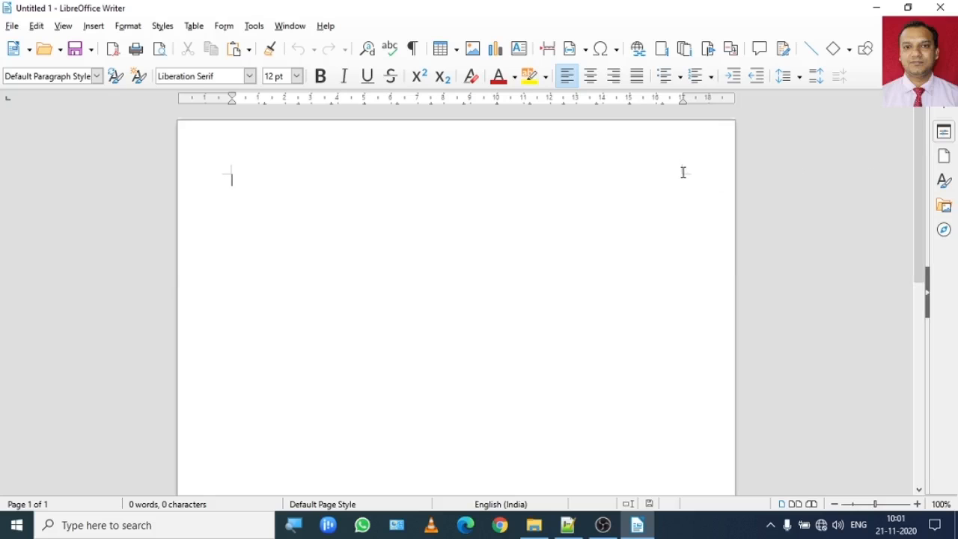
scroll(920, 261, "down", 5)
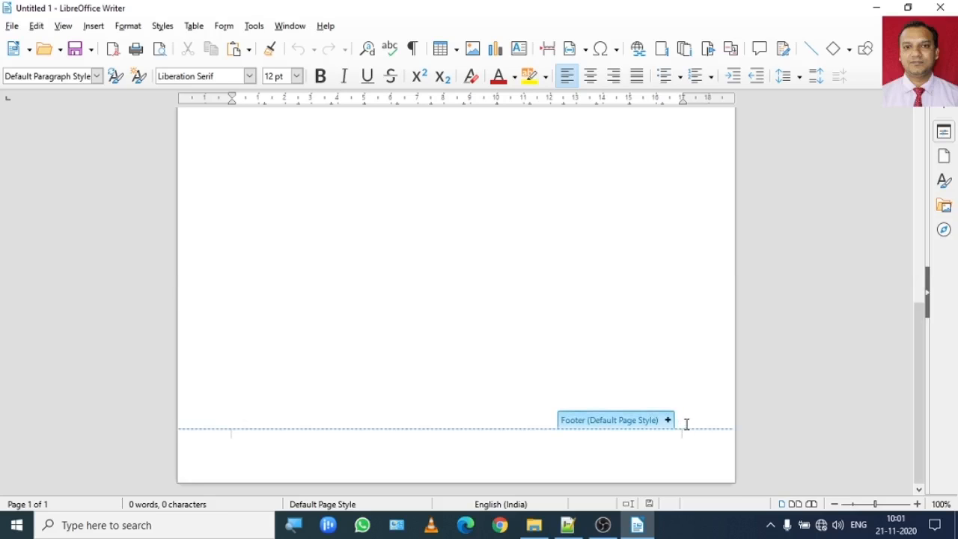
scroll(677, 419, "up", 5)
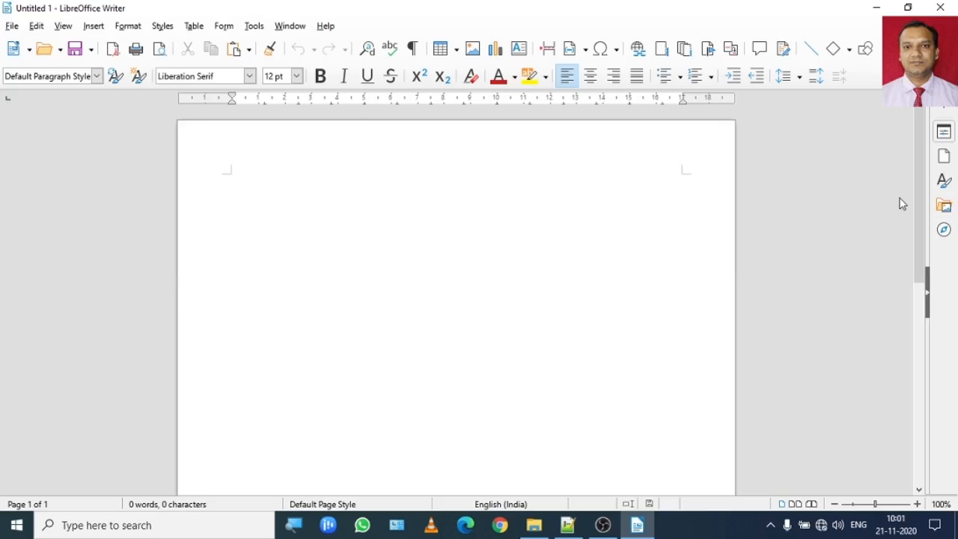
left_click_drag(923, 187, 928, 400)
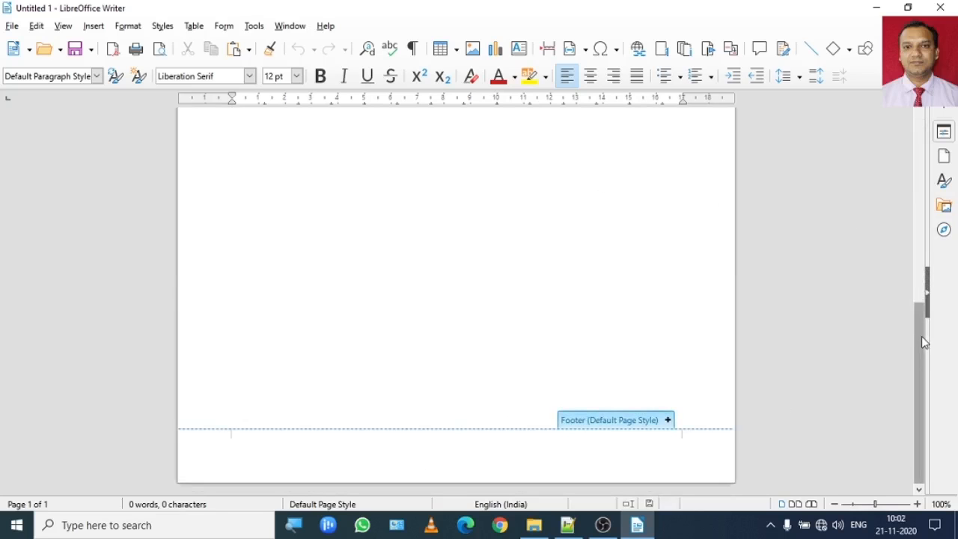
left_click_drag(921, 336, 902, 137)
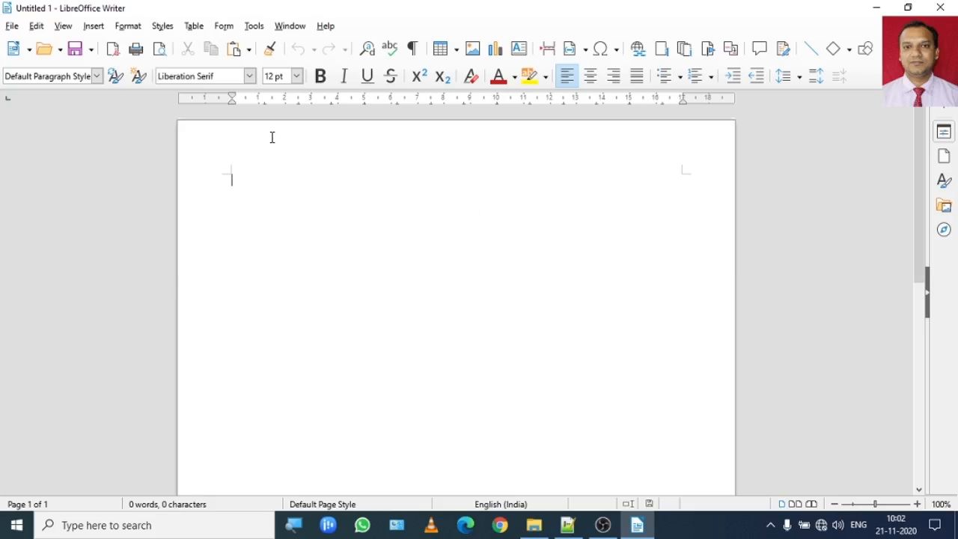
mouse_move(301, 136)
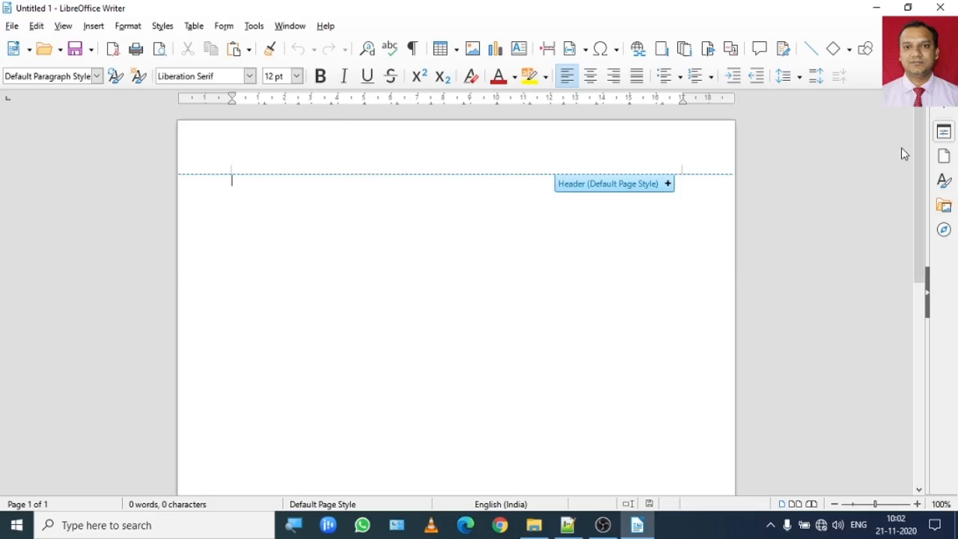
scroll(901, 153, "down", 10)
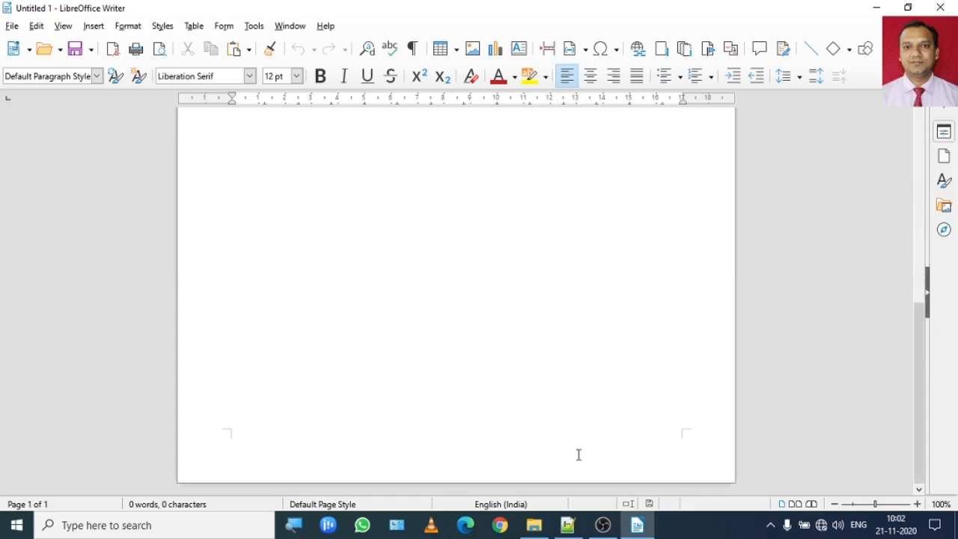
mouse_move(578, 455)
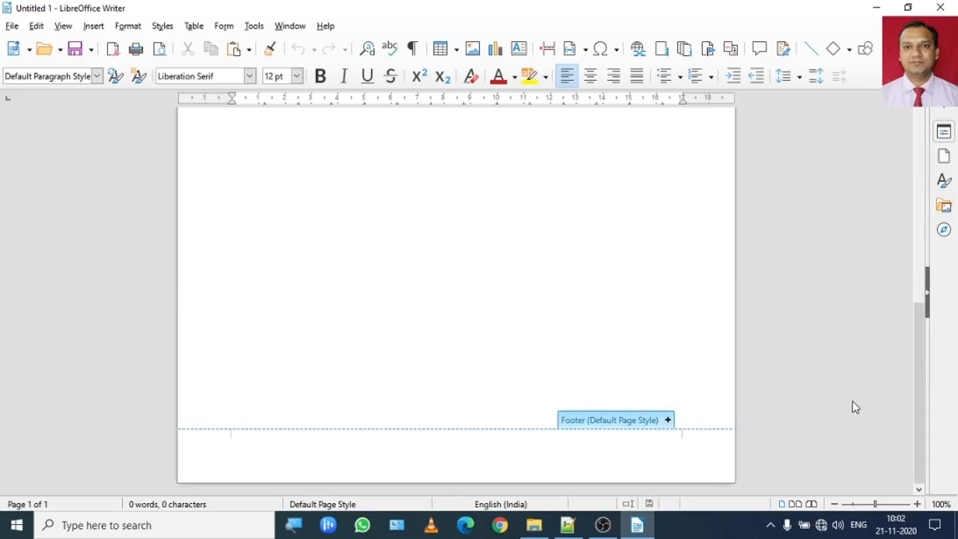
left_click_drag(918, 353, 915, 122)
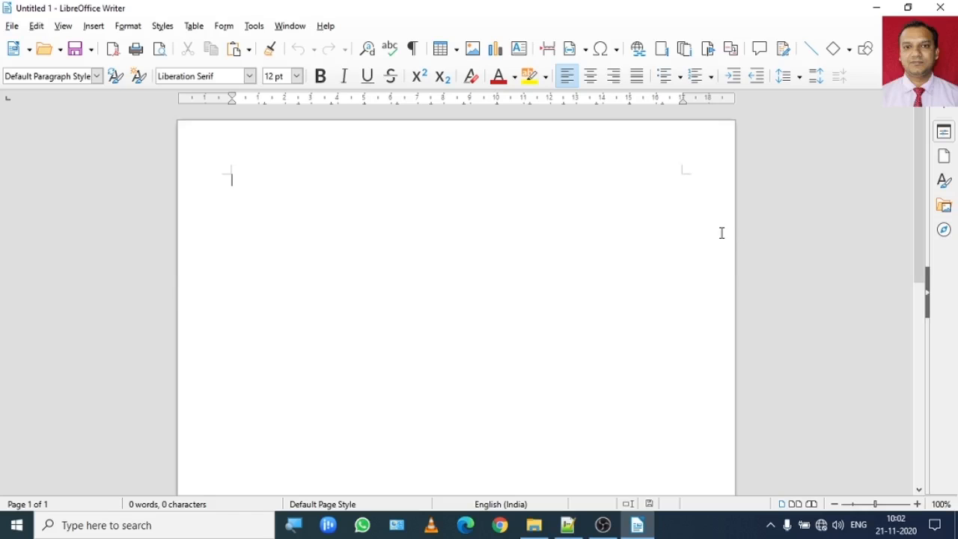
left_click_drag(917, 271, 925, 421)
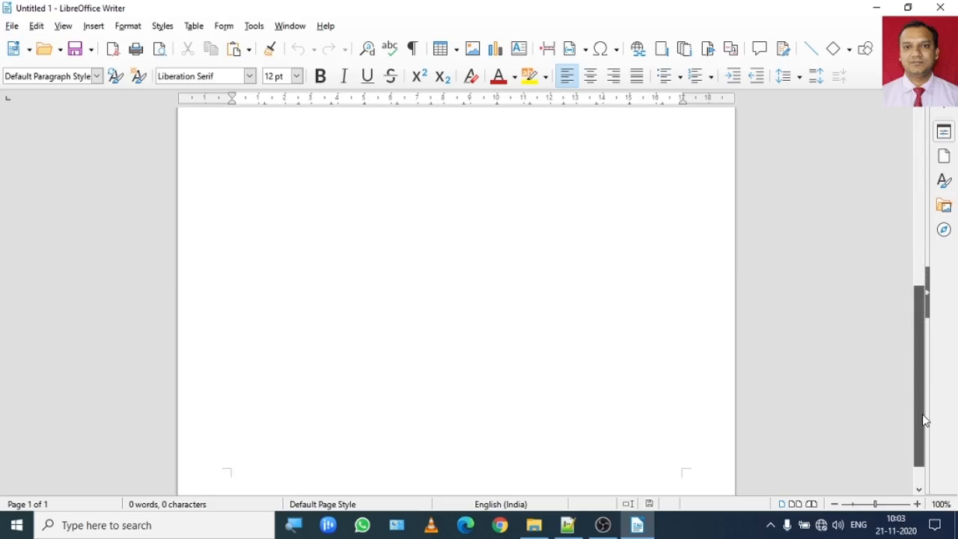
left_click_drag(921, 386, 921, 428)
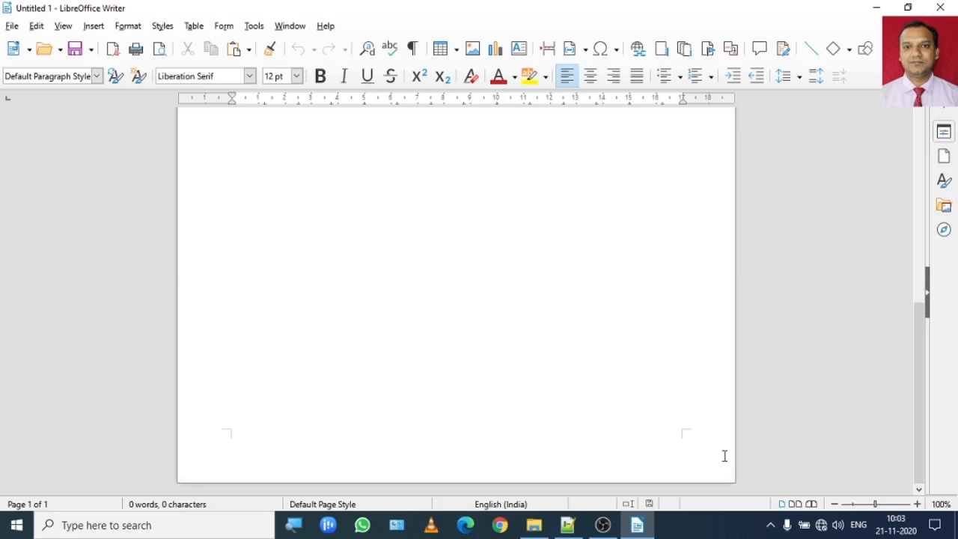
left_click_drag(917, 393, 920, 196)
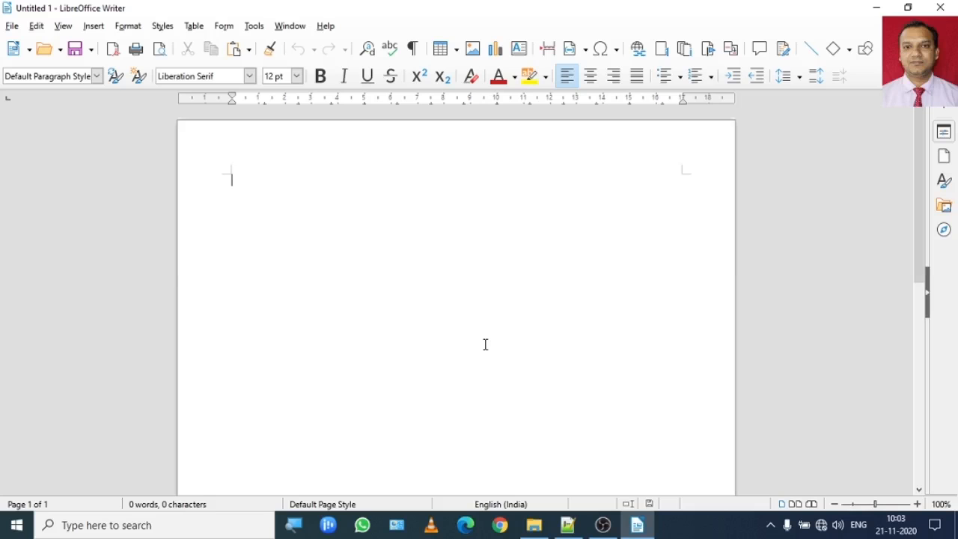
- Try the landscape orientation in the default page style settings and discard the change
left_click(128, 29)
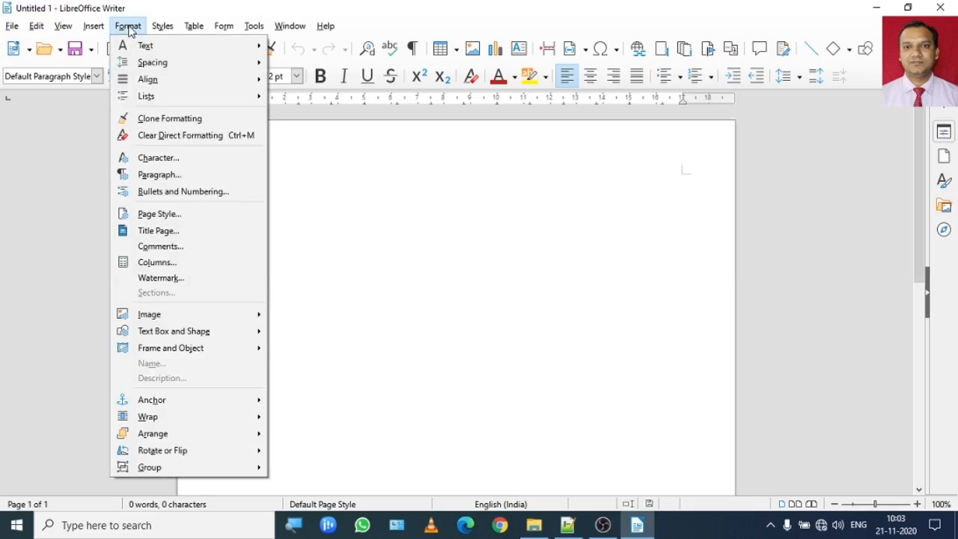
left_click(158, 215)
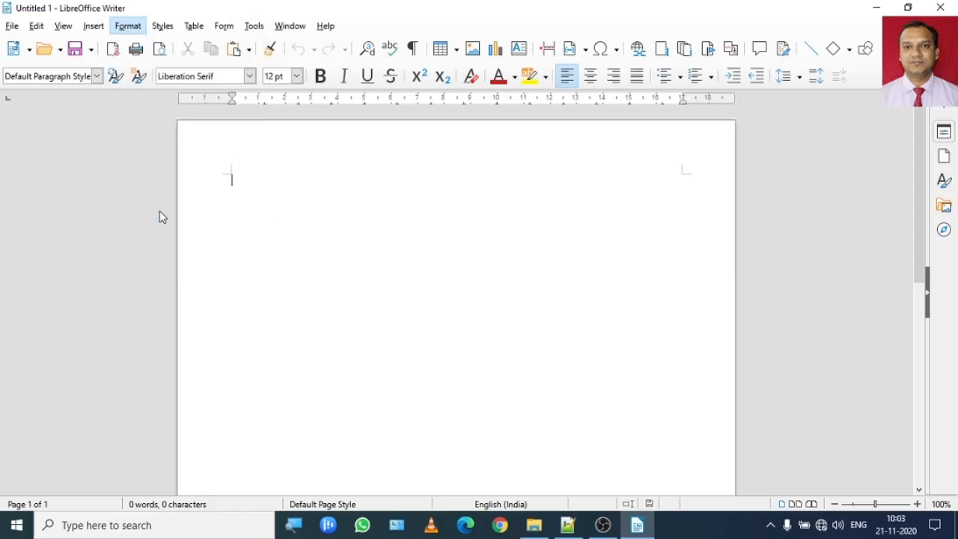
left_click_drag(372, 66, 618, 48)
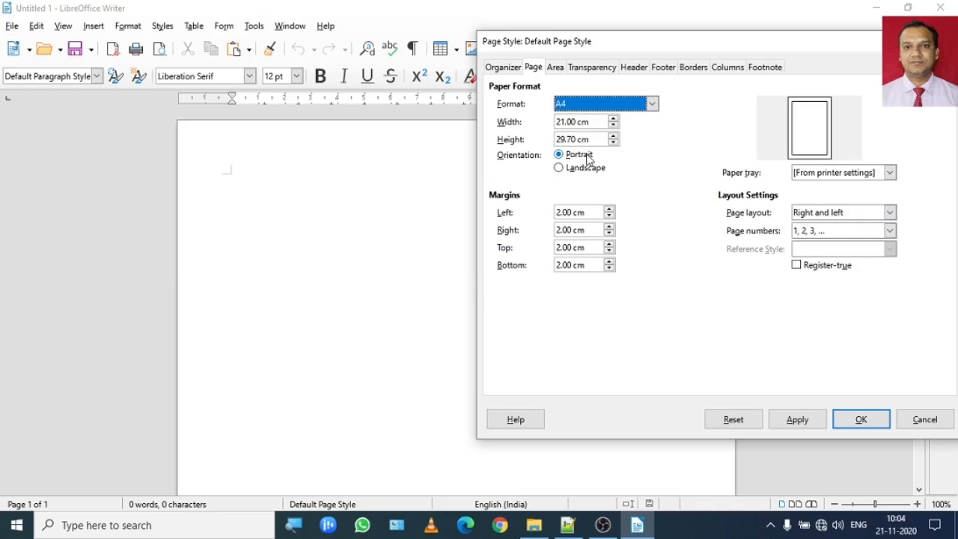
left_click(587, 172)
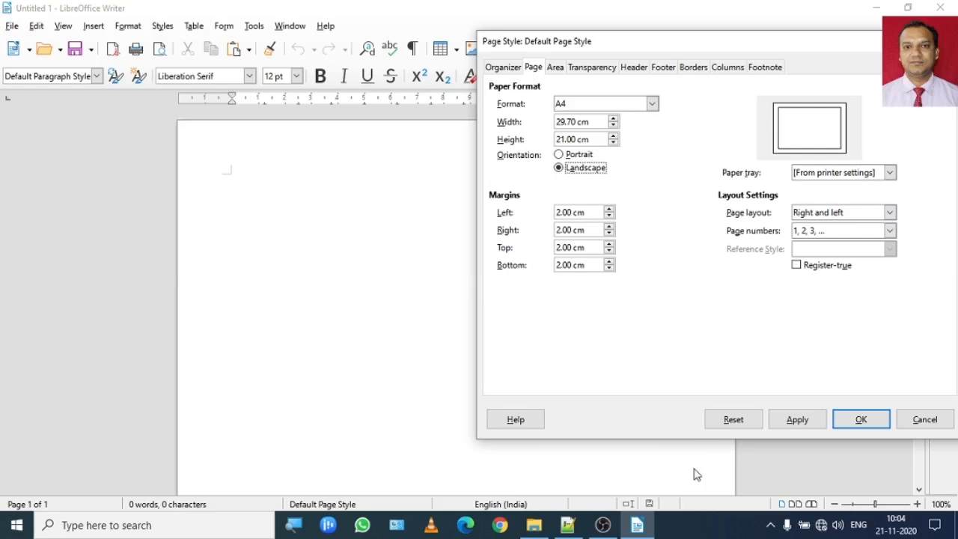
left_click(922, 421)
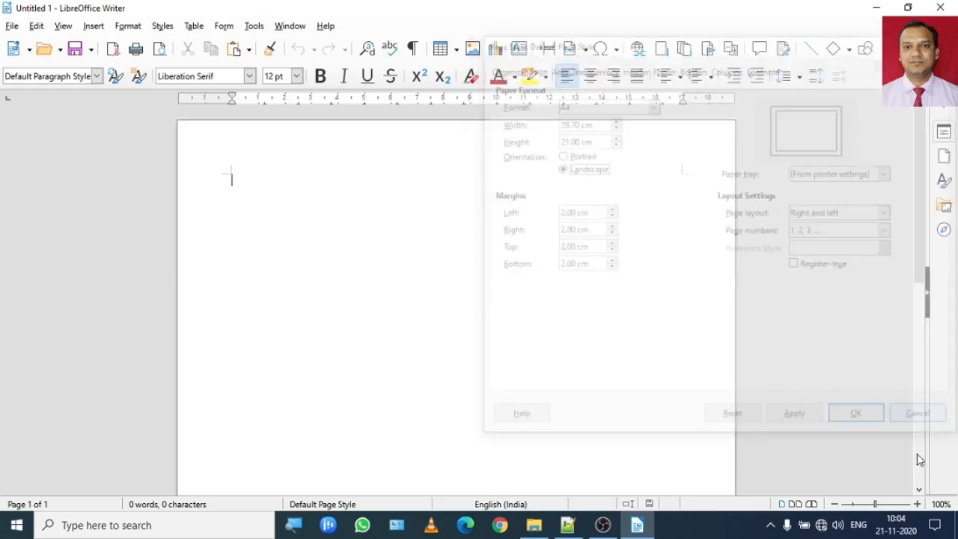
- Review the default page style's paper format, orientation, margins and layout settings, and close them without changes
left_click_drag(922, 250, 916, 456)
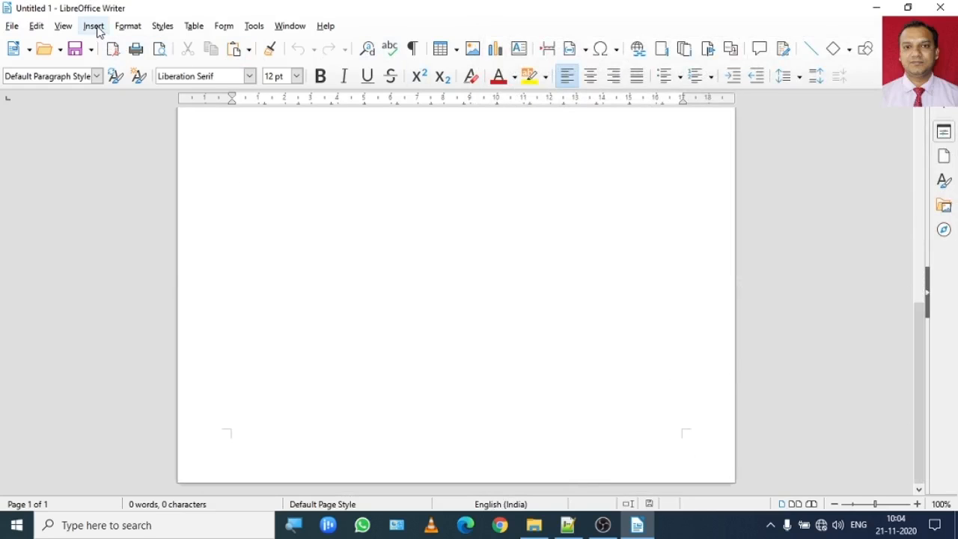
left_click(128, 27)
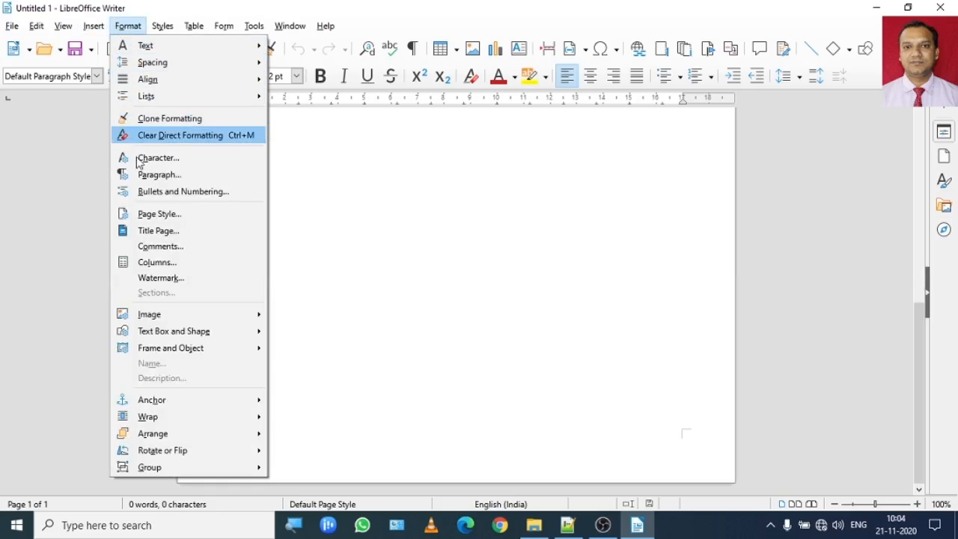
left_click(144, 217)
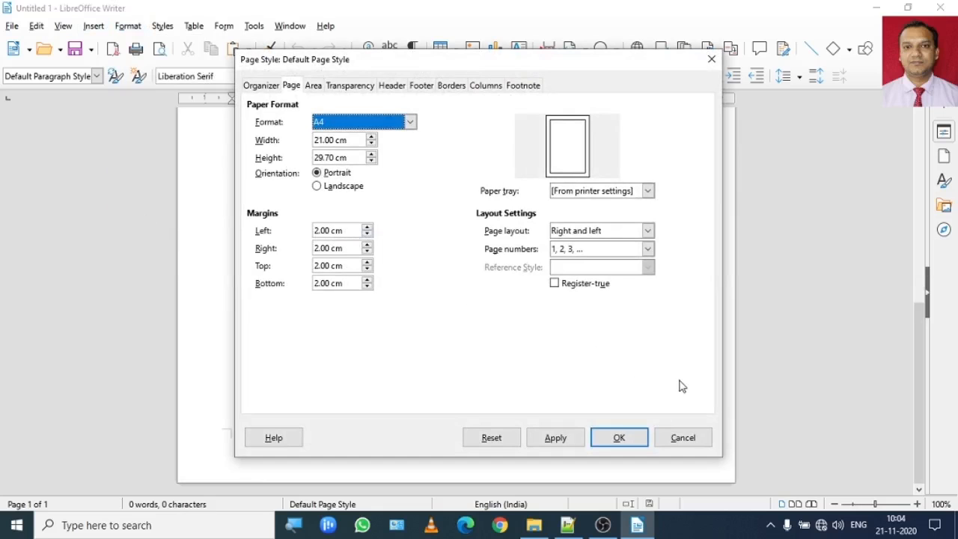
left_click(683, 437)
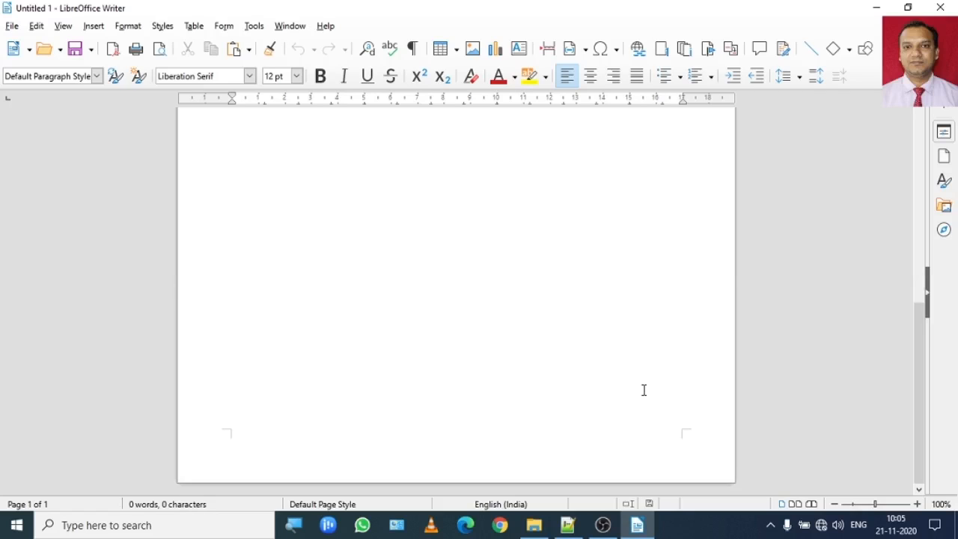
left_click(128, 25)
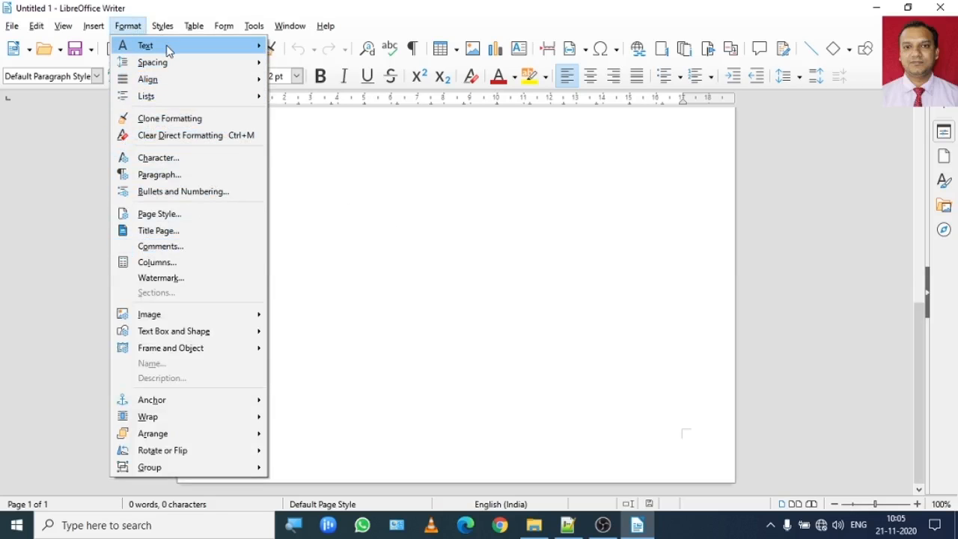
mouse_move(169, 49)
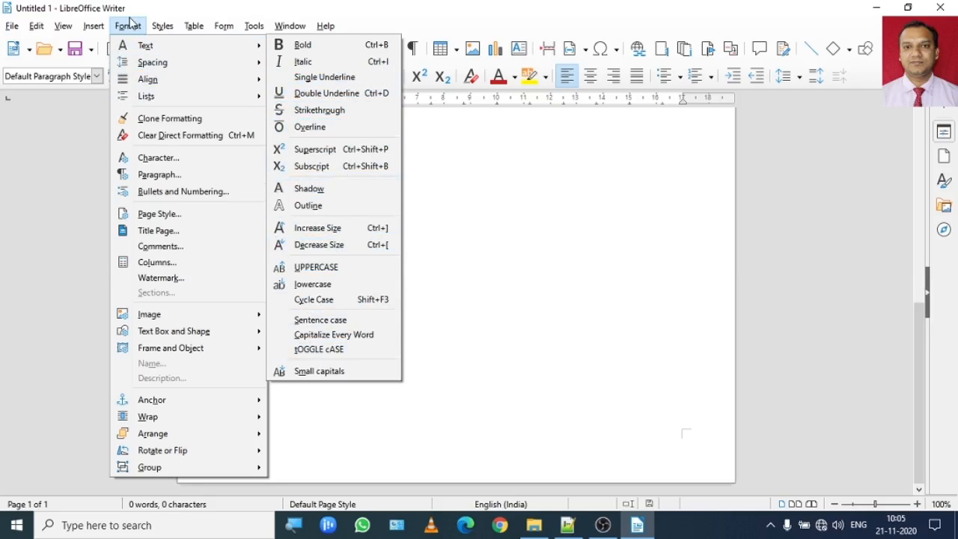
left_click(536, 212)
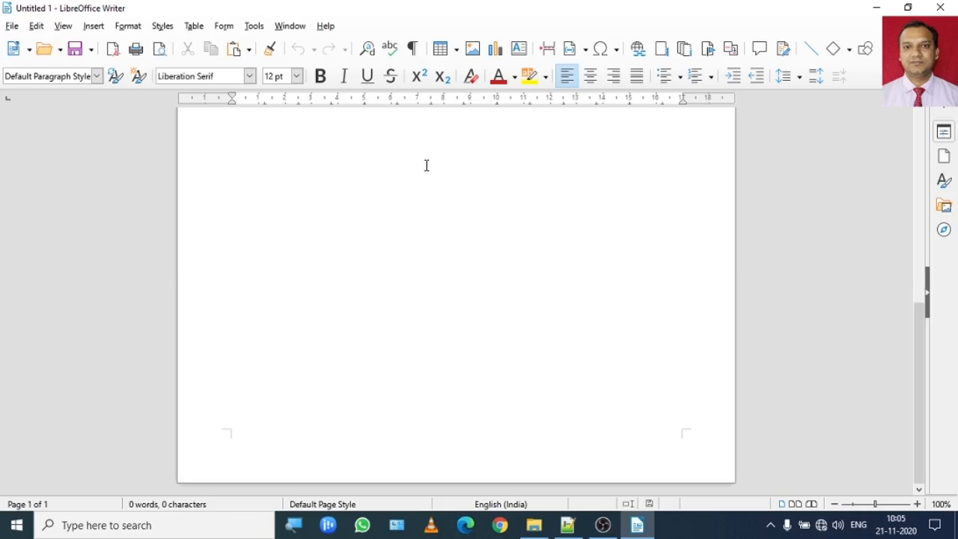
left_click(133, 28)
left_click(134, 28)
left_click(62, 27)
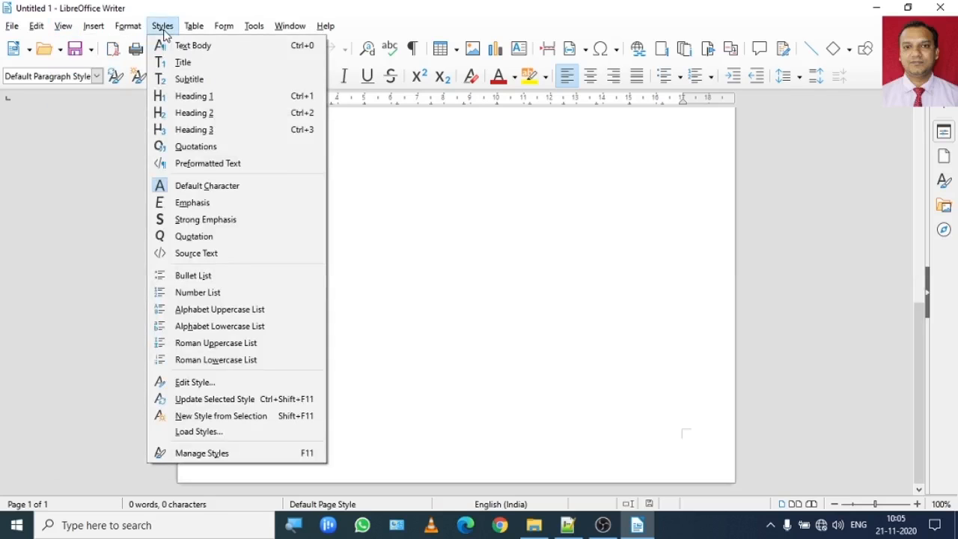
mouse_move(194, 27)
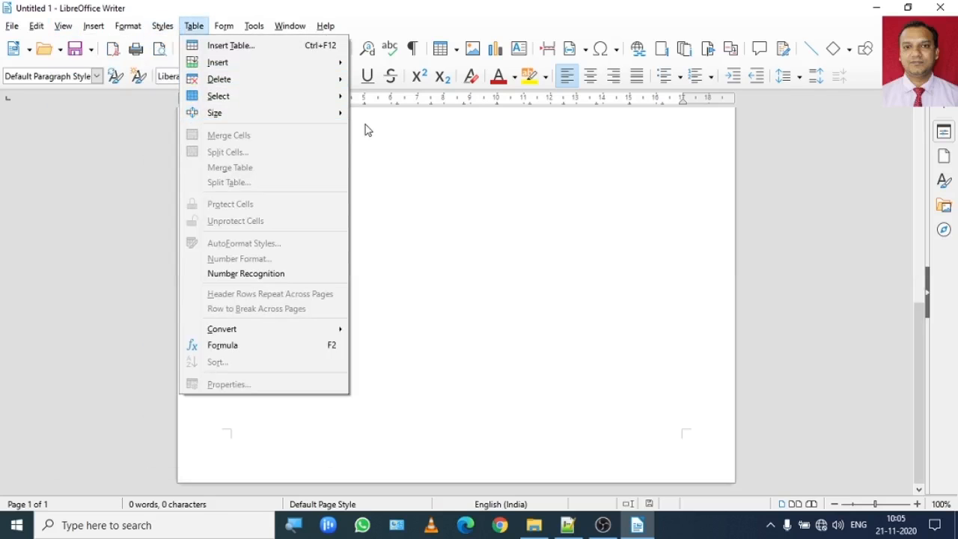
left_click(382, 185)
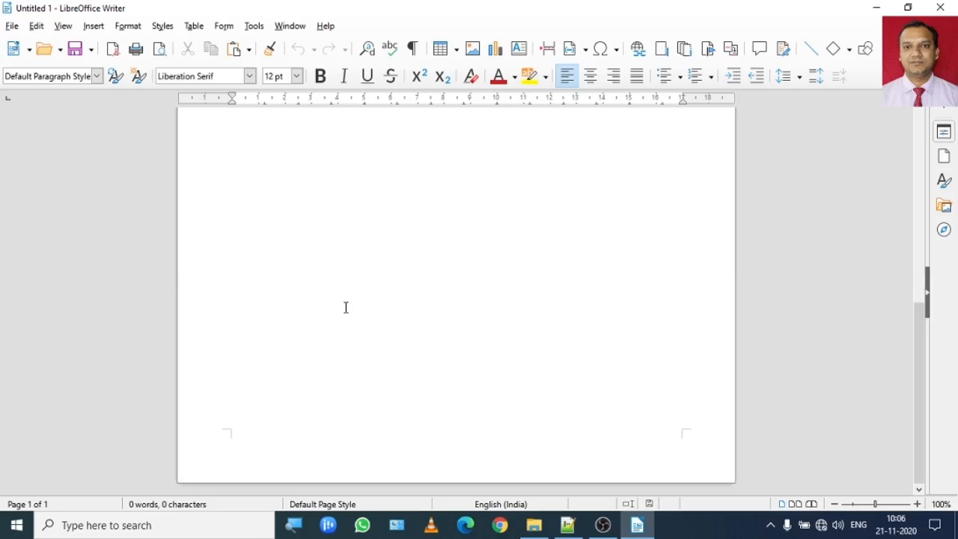
left_click(471, 84)
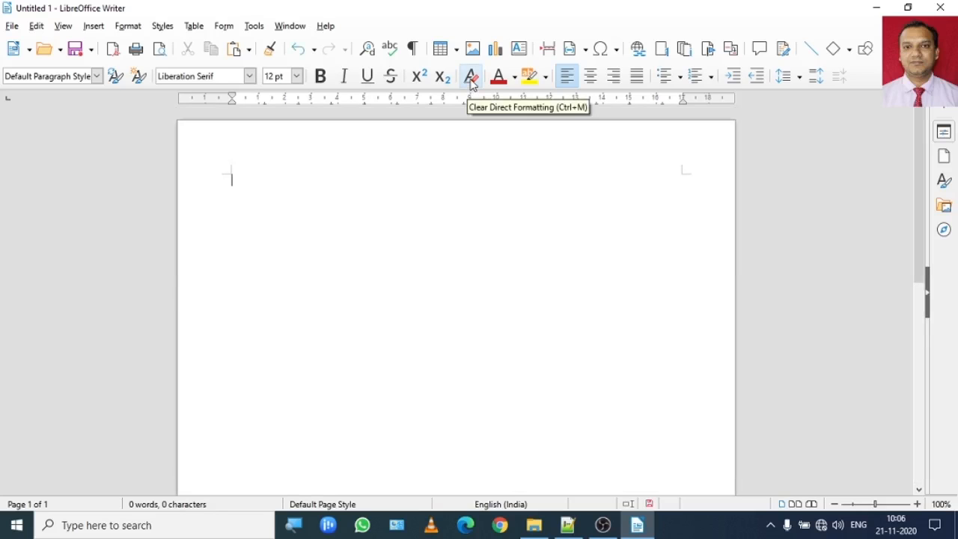
- Switch to Notepad++, copy the selected operating system overview text from new 4, and paste it into the blank Writer document
left_click(570, 527)
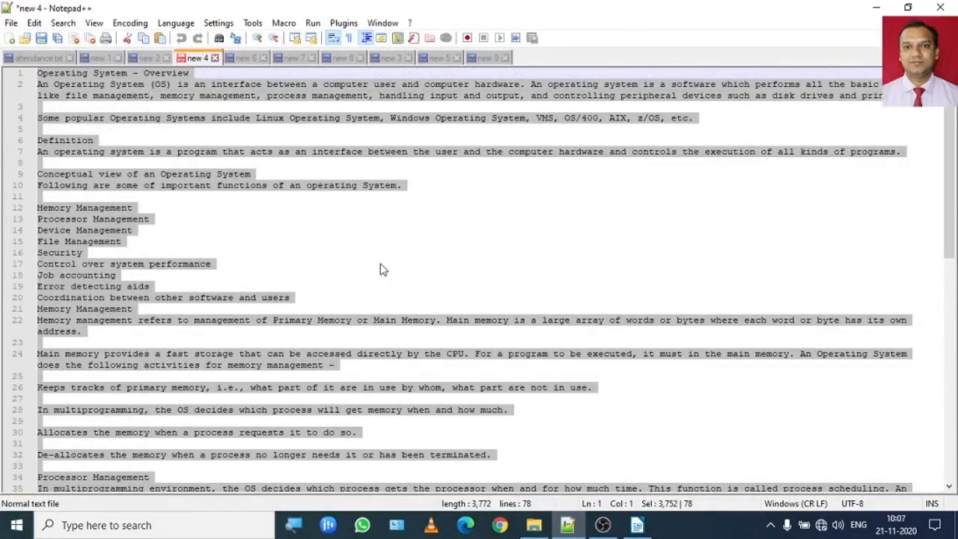
right_click(324, 90)
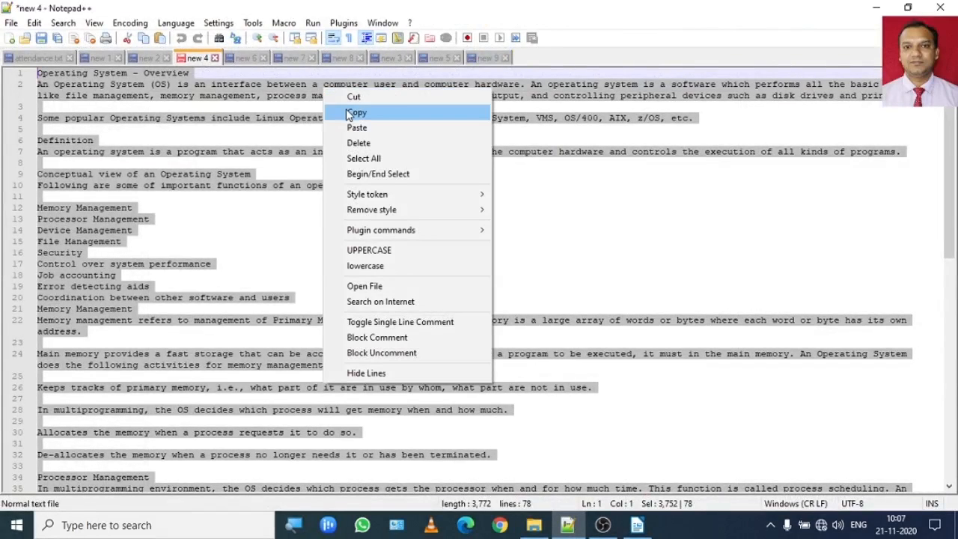
left_click(334, 111)
left_click(563, 526)
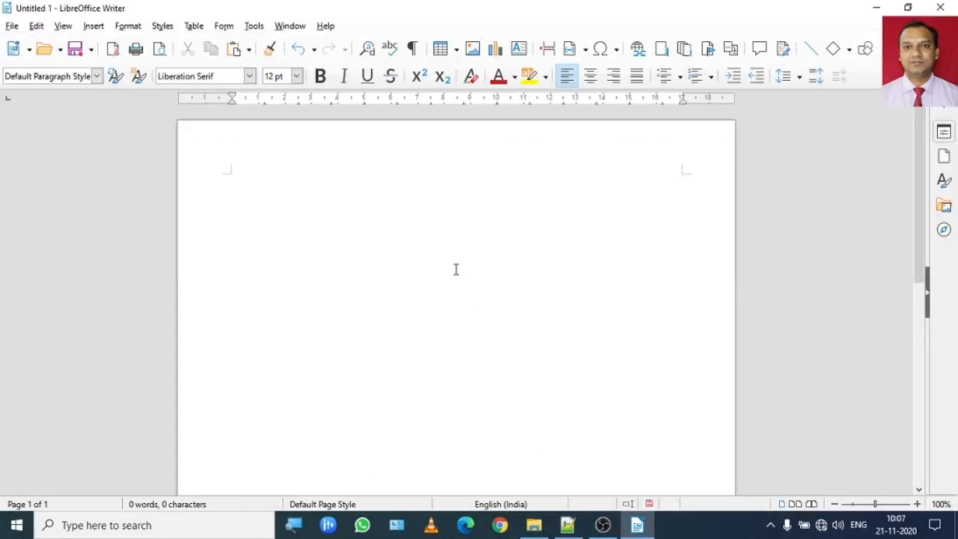
key("ctrl+v")
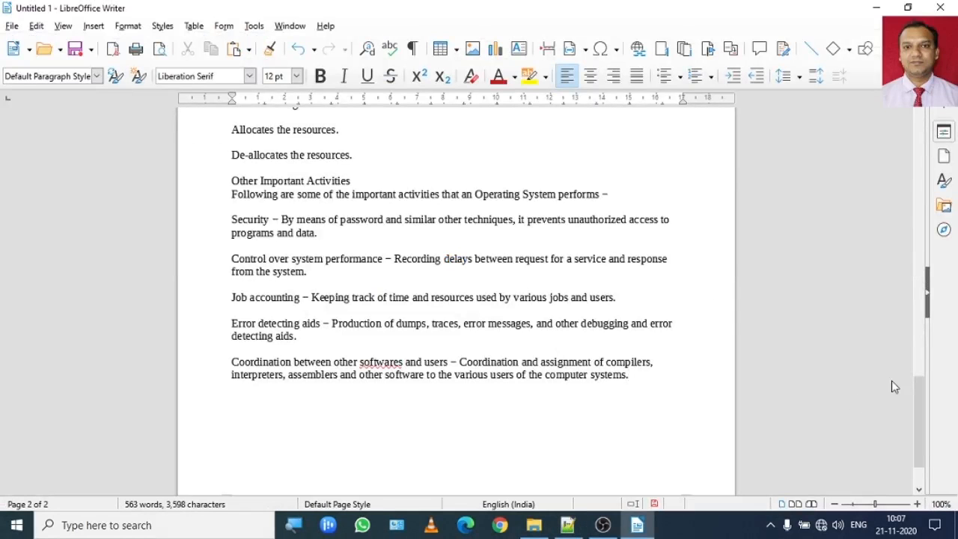
- Center the "Operating System - Overview" title line at the start of the document and set its font size to 20 pt
left_click_drag(922, 421, 922, 151)
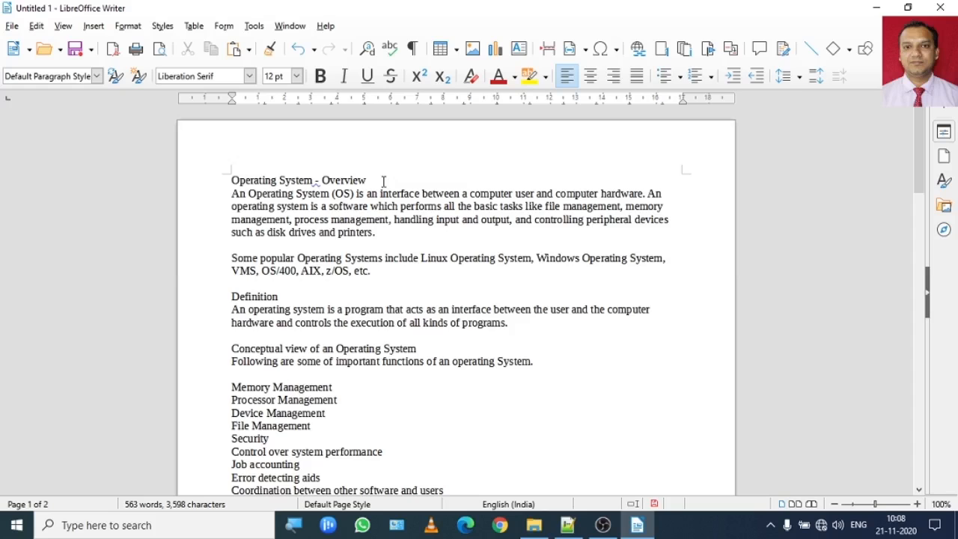
left_click_drag(382, 181, 231, 180)
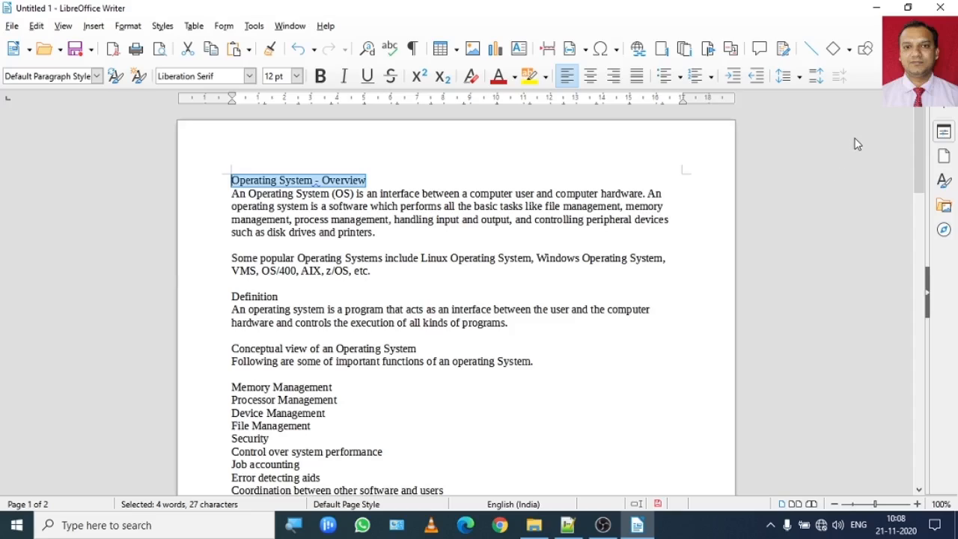
mouse_move(919, 125)
left_mouse_down()
mouse_move(908, 383)
mouse_move(925, 116)
left_mouse_up()
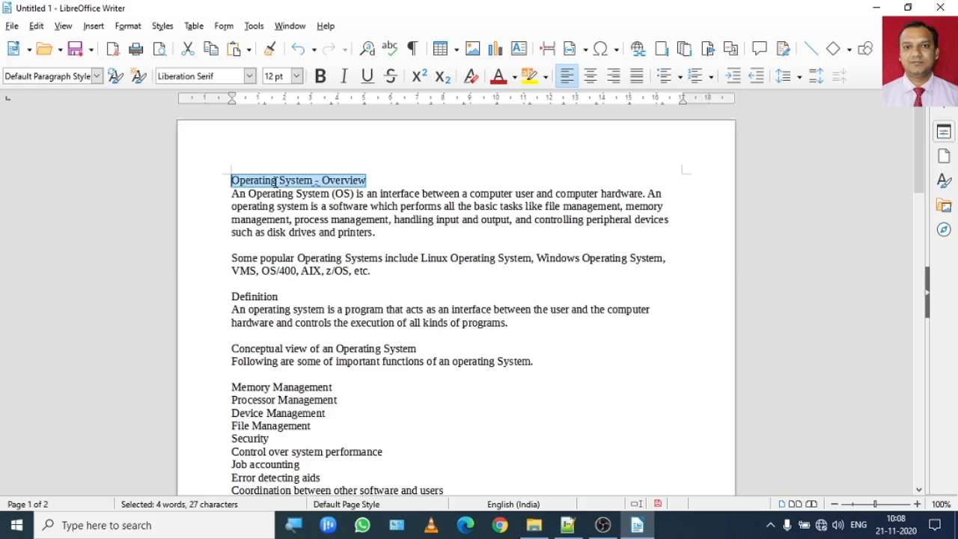
left_click(590, 77)
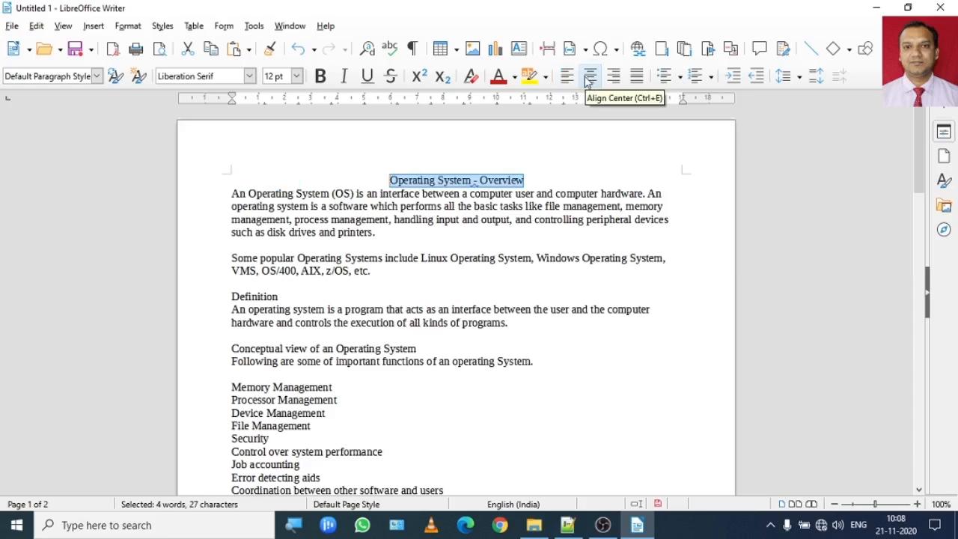
left_click(298, 77)
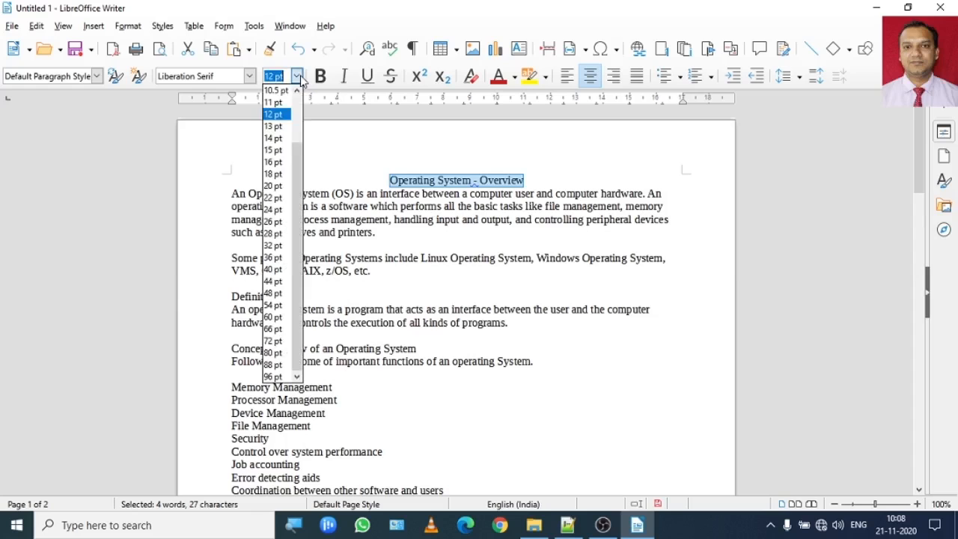
left_click(276, 186)
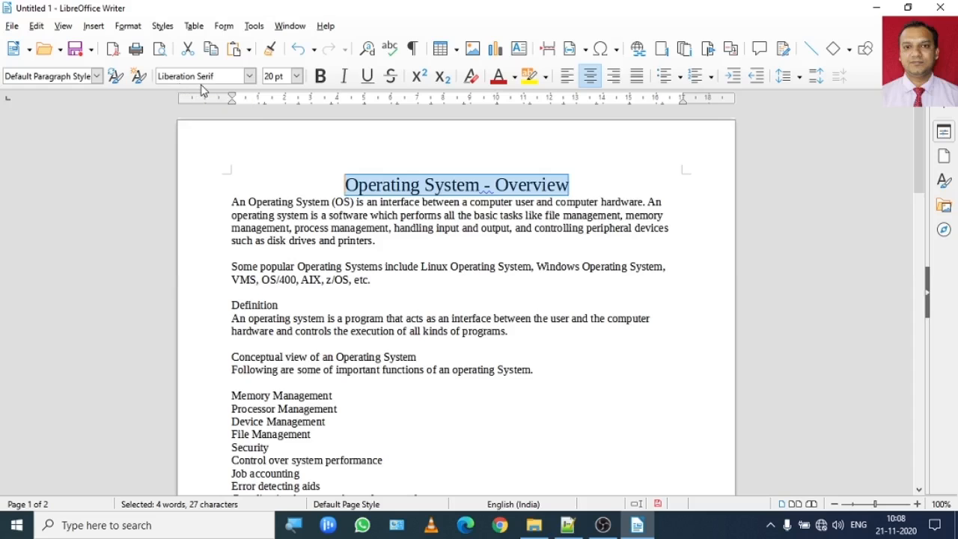
- Set the title's font to Lucida Calligraphy and make it bold and underlined
left_click(250, 77)
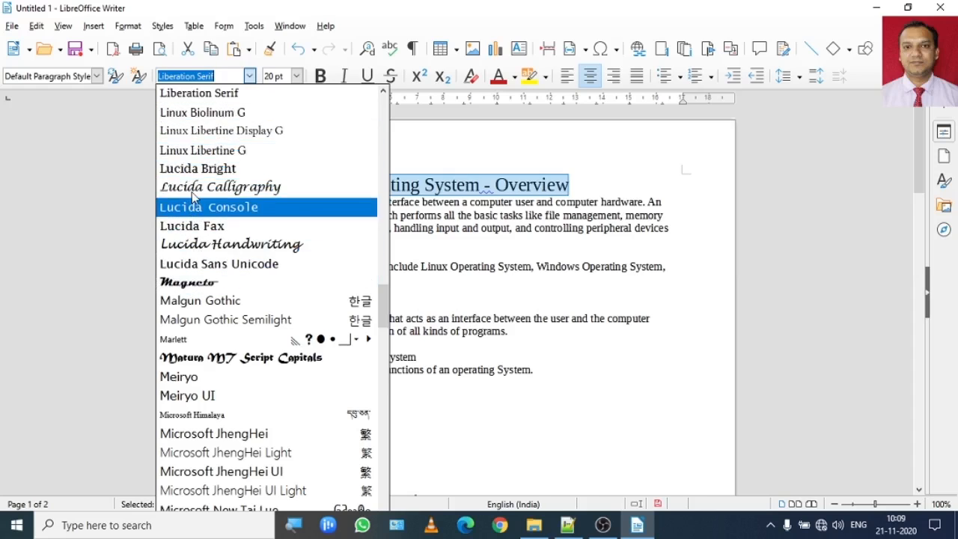
left_click(226, 189)
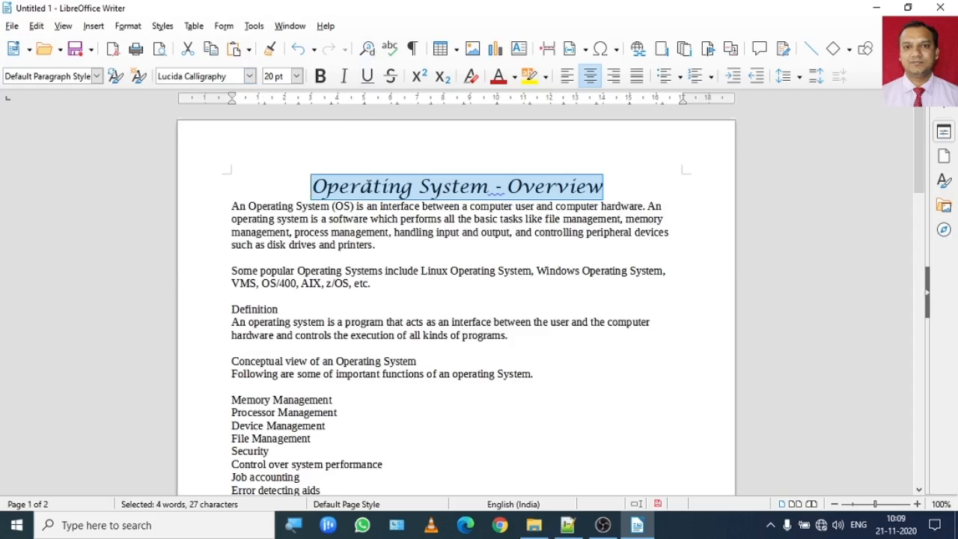
left_click(321, 77)
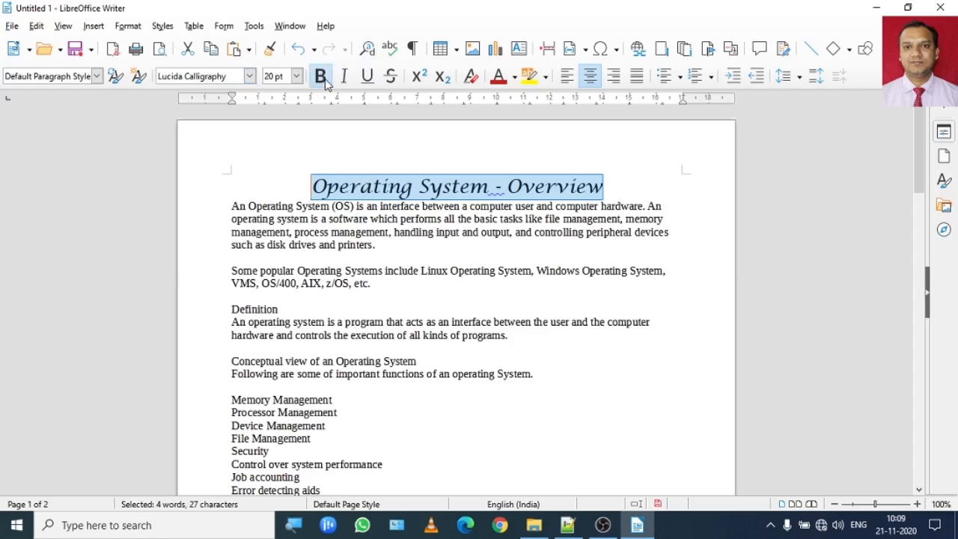
left_click(368, 76)
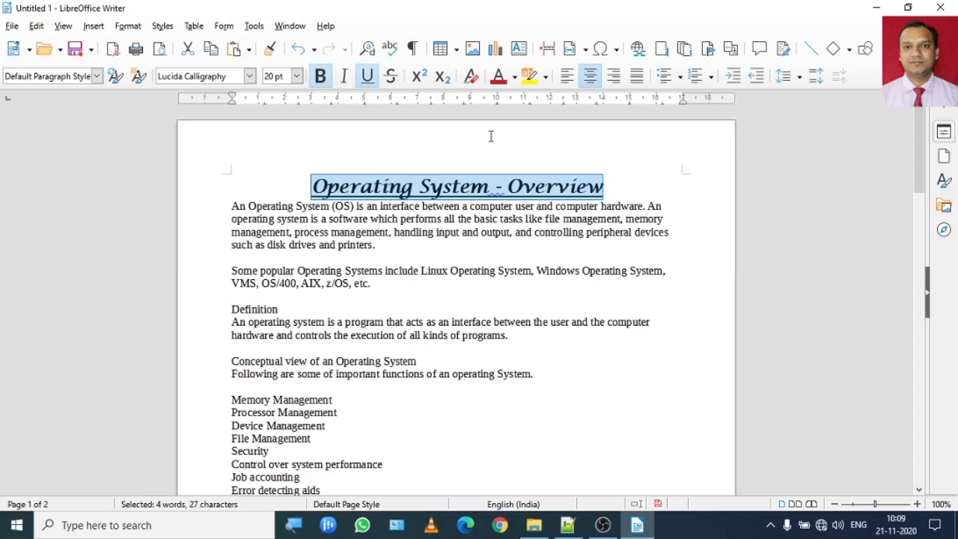
- Color the title blue and insert an empty line between it and the first paragraph
left_click(515, 78)
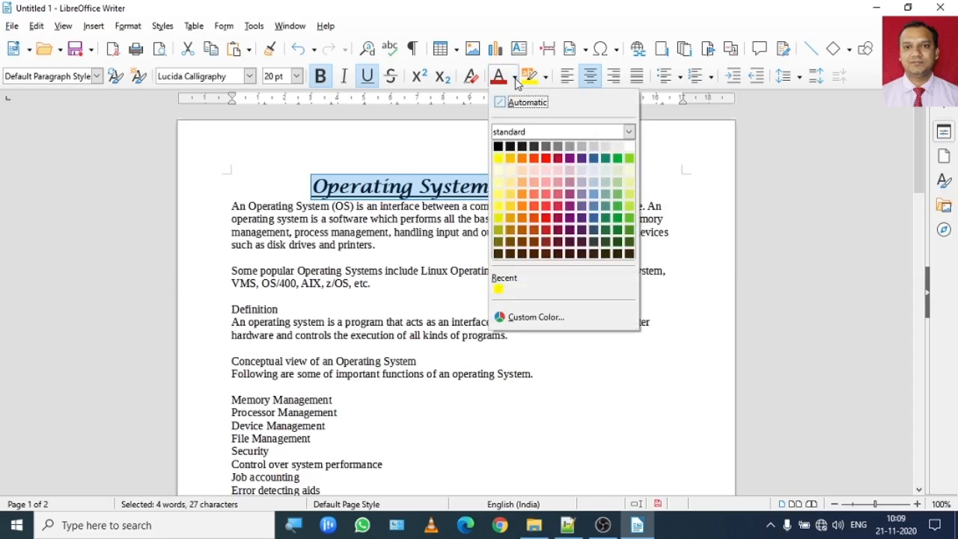
left_click(593, 159)
left_click(545, 234)
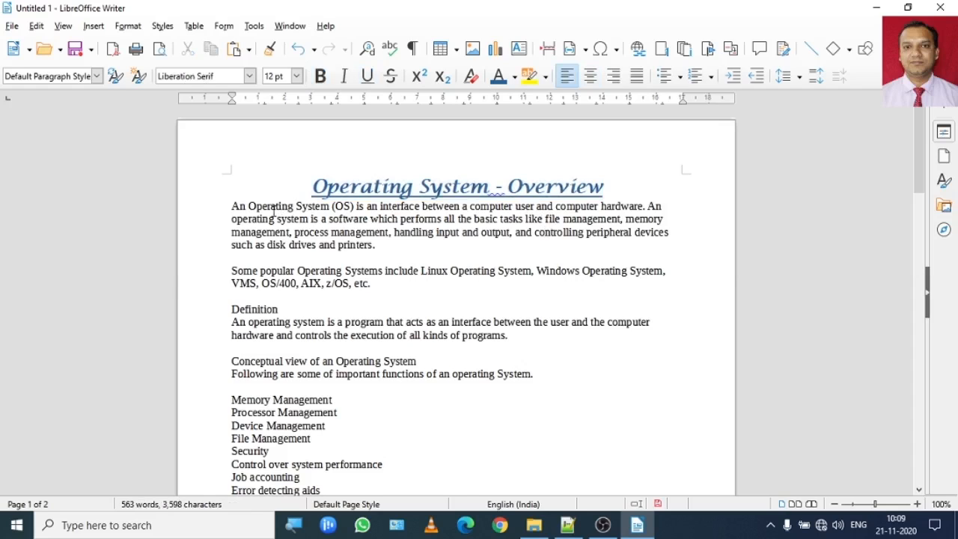
left_click(232, 206)
key("Return")
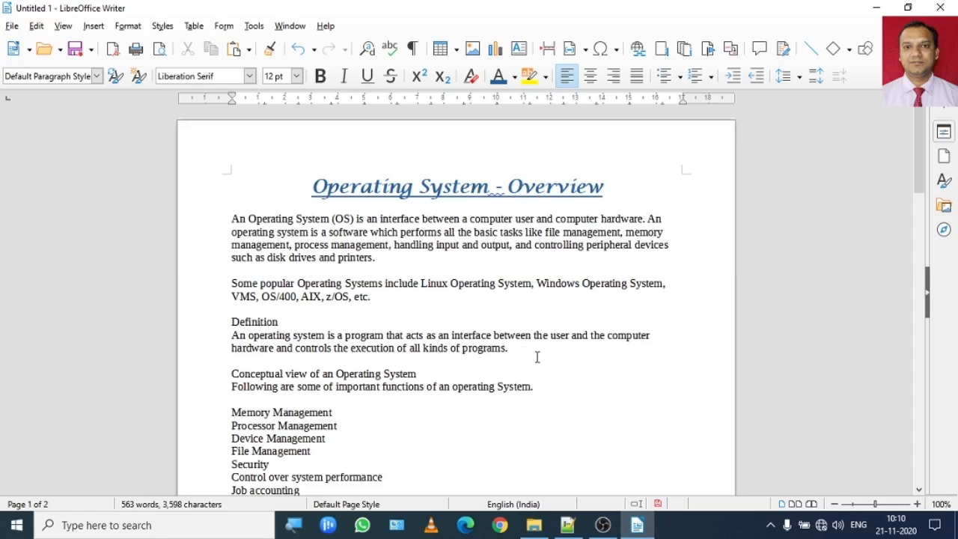
- Highlight the Definition heading and its paragraph in yellow
left_click_drag(522, 348, 438, 319)
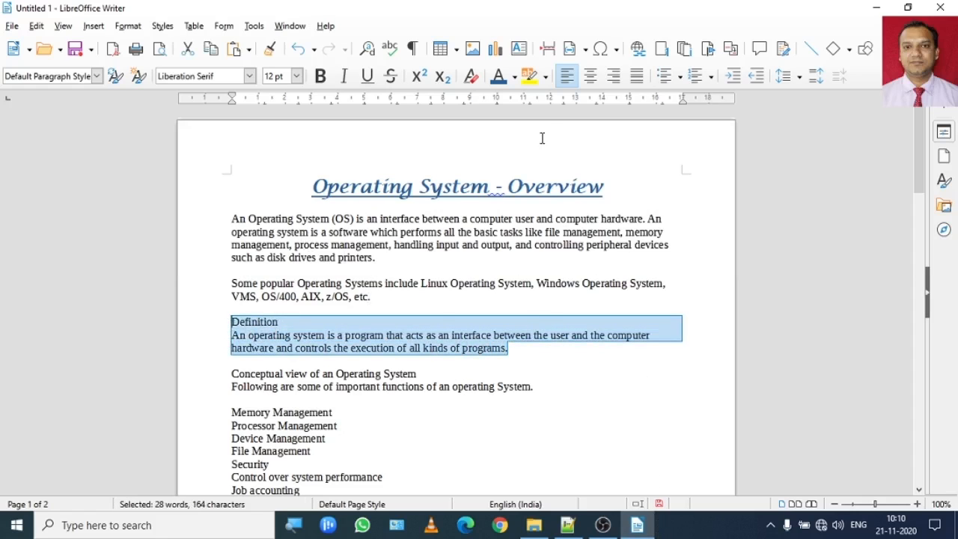
left_click(544, 81)
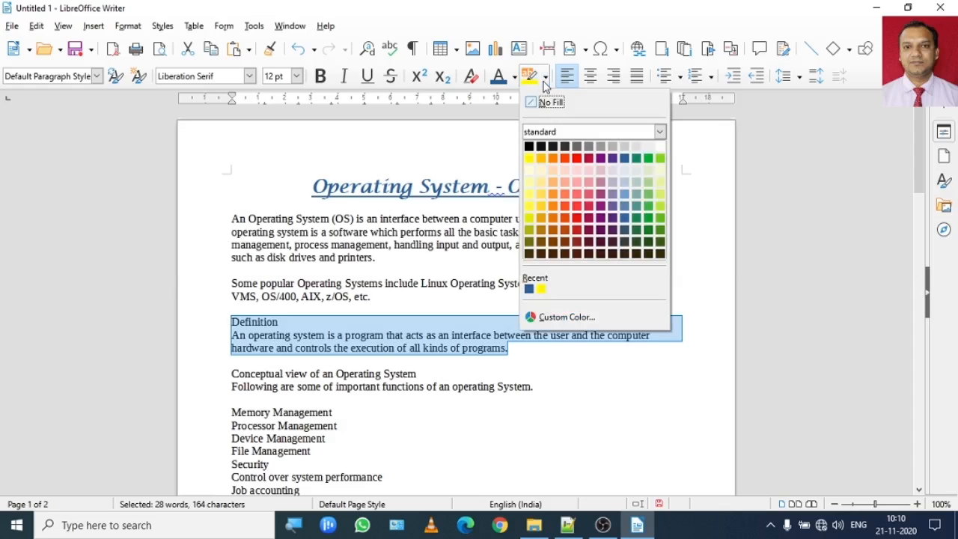
left_click(532, 160)
left_click(521, 357)
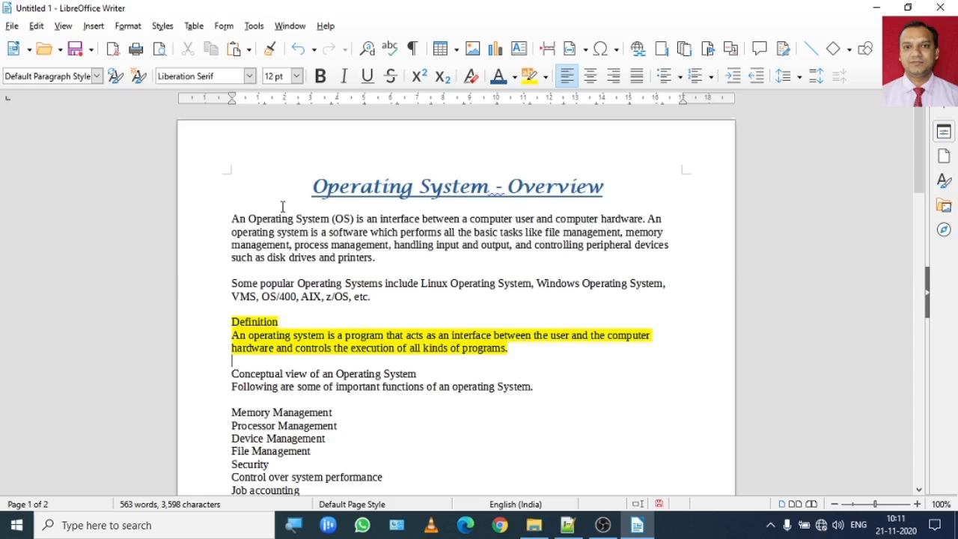
- Examine the available text effects and case-change options, including Sentence case, Capitalize Every Word and tOGGLE cASE, without applying any
left_click(134, 30)
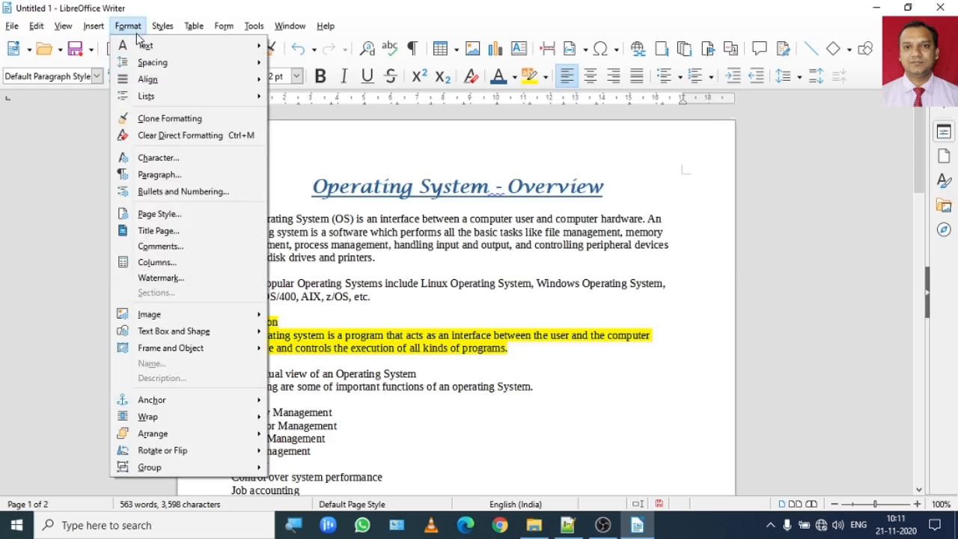
mouse_move(143, 45)
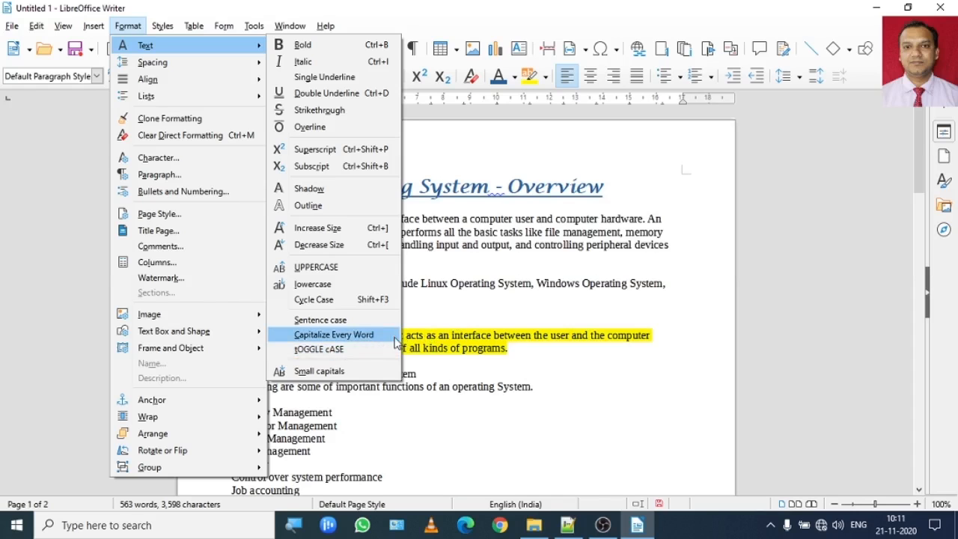
left_click(451, 343)
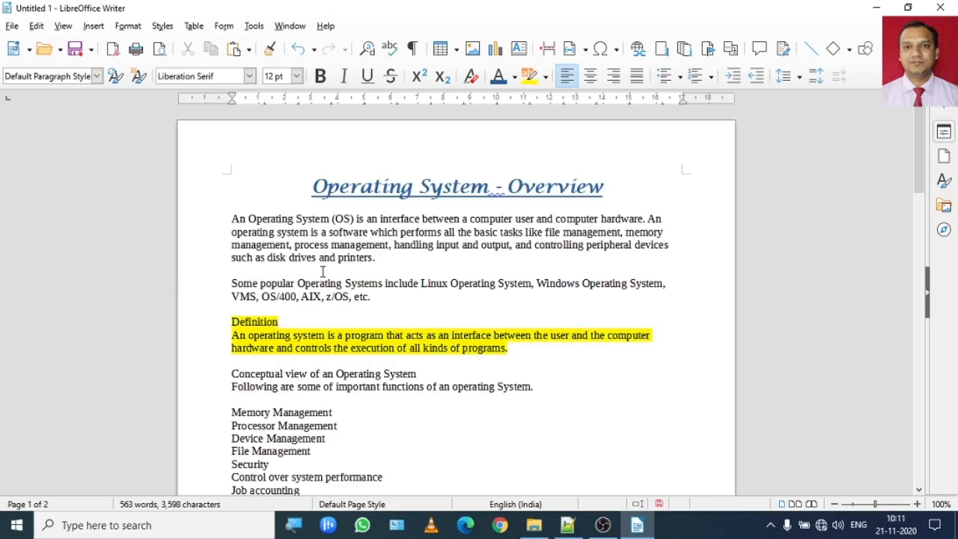
left_click(128, 26)
mouse_move(209, 52)
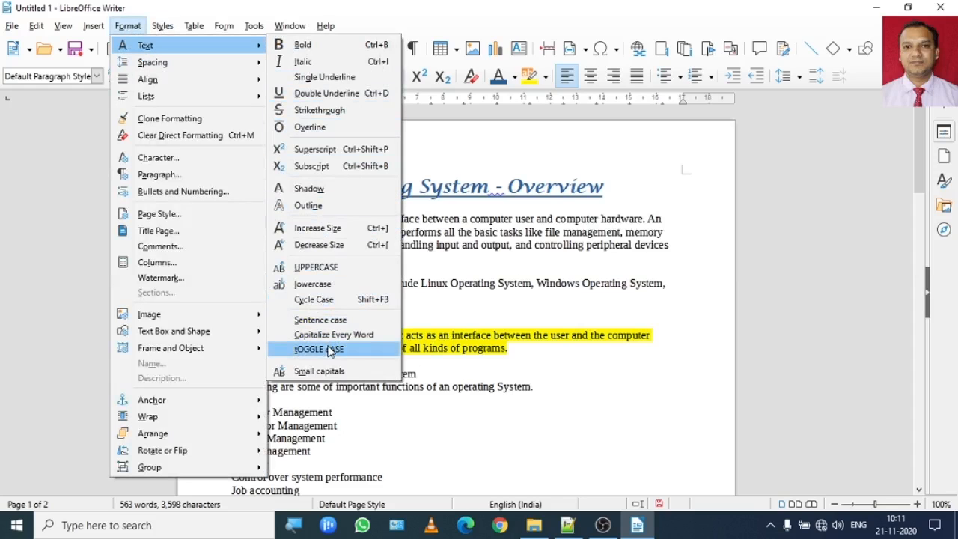
left_click(515, 350)
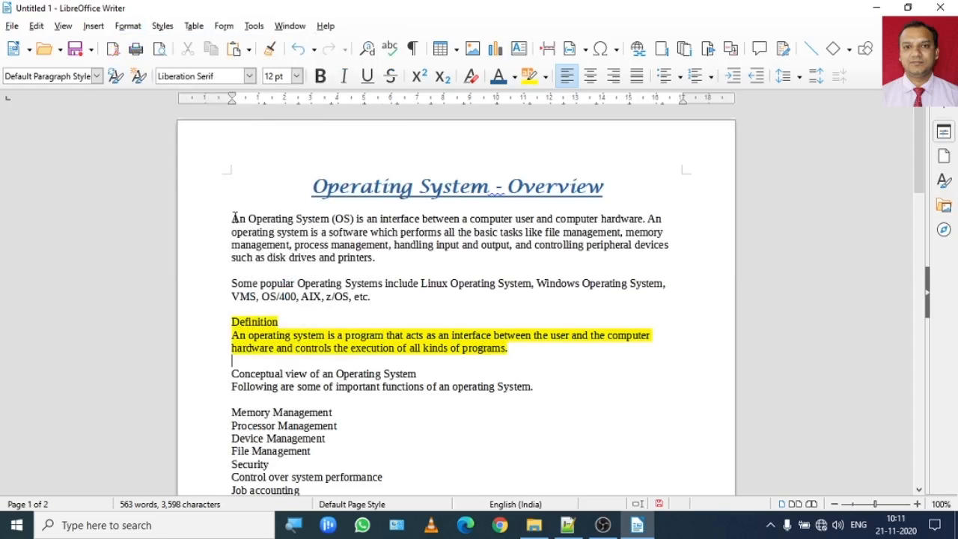
- Examine the first paragraph under the title, checking the capital letter that starts each of its sentences
left_click_drag(231, 218, 374, 257)
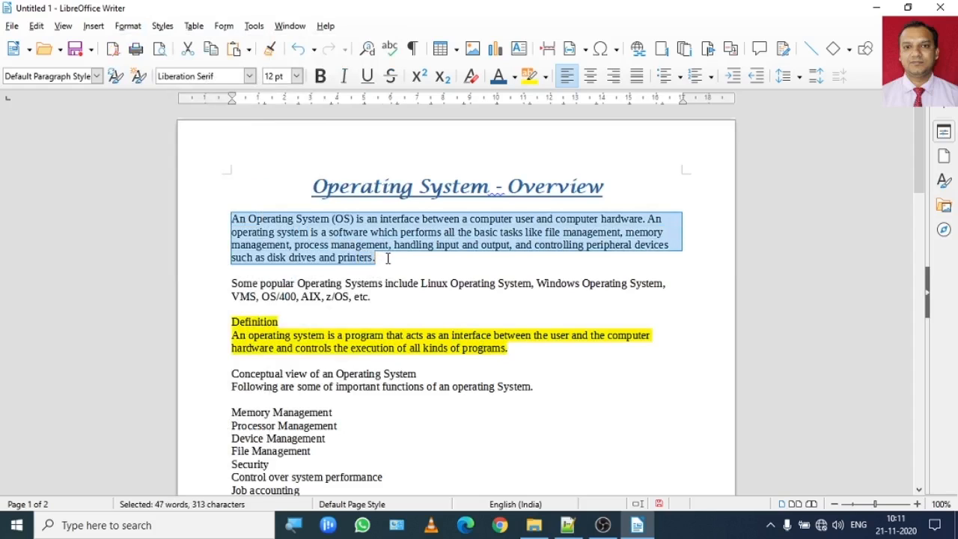
left_click(387, 258)
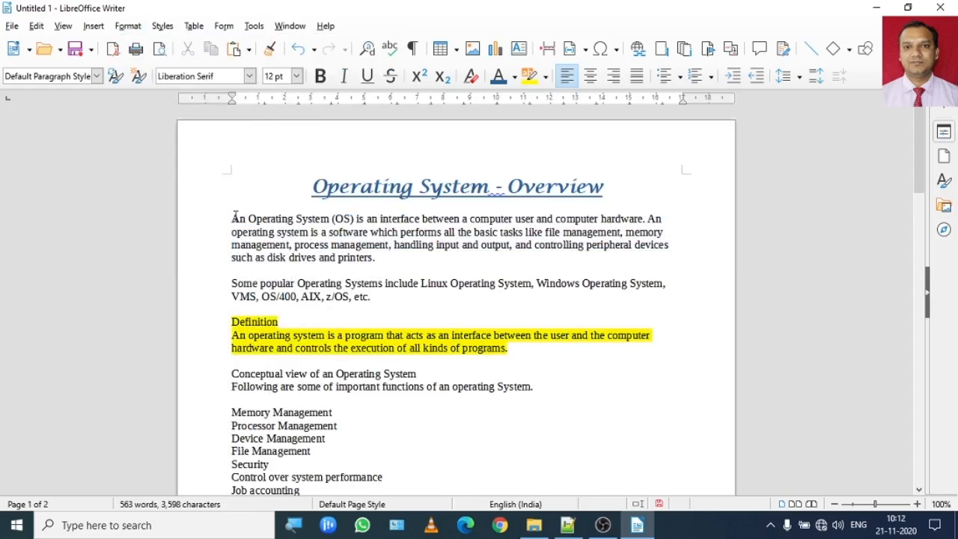
left_click_drag(232, 218, 420, 262)
left_click(650, 218)
left_click(421, 263)
left_click_drag(233, 219, 246, 218)
left_click(240, 219)
key("shift+Left")
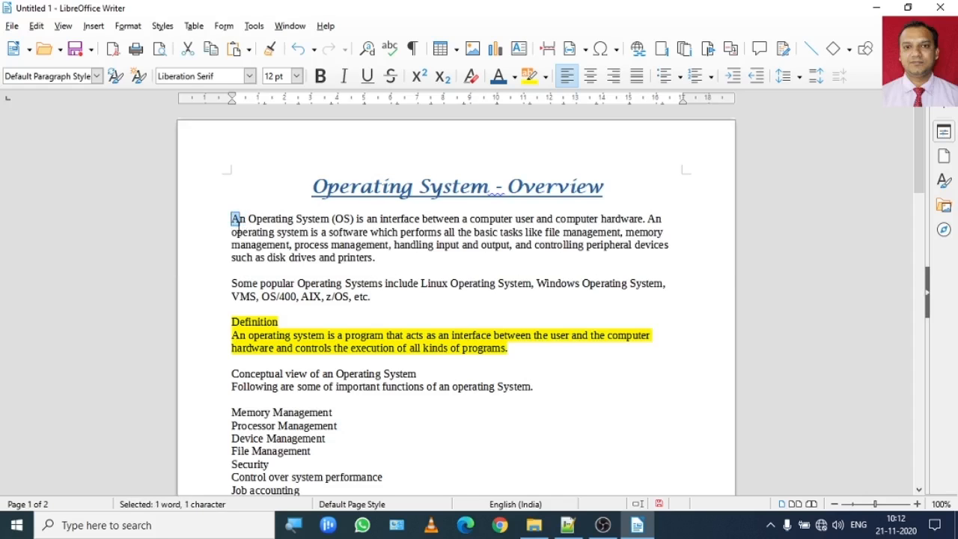
left_click(652, 222)
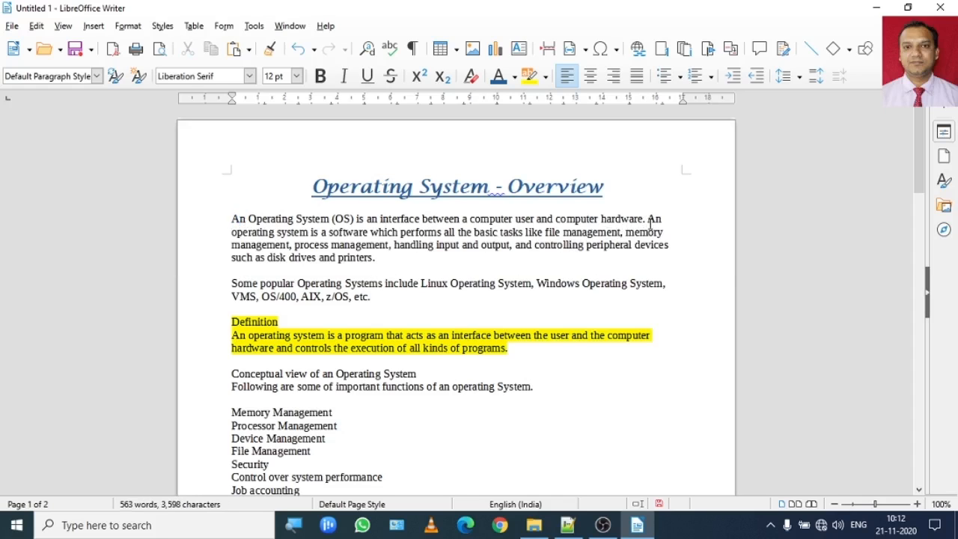
left_click_drag(650, 222, 657, 220)
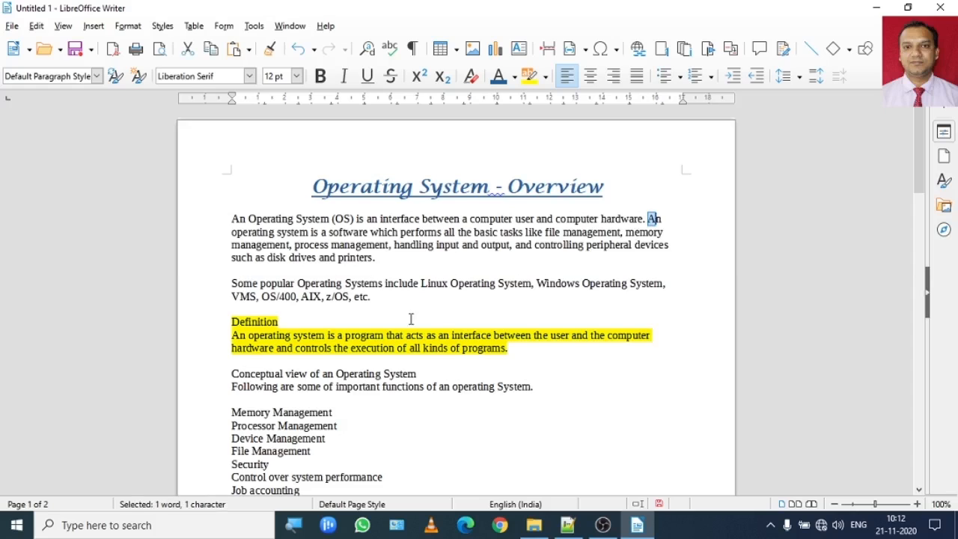
- Examine the capital first letters of the following paragraphs, down to the one starting with "Main memory provides"
left_click(233, 336)
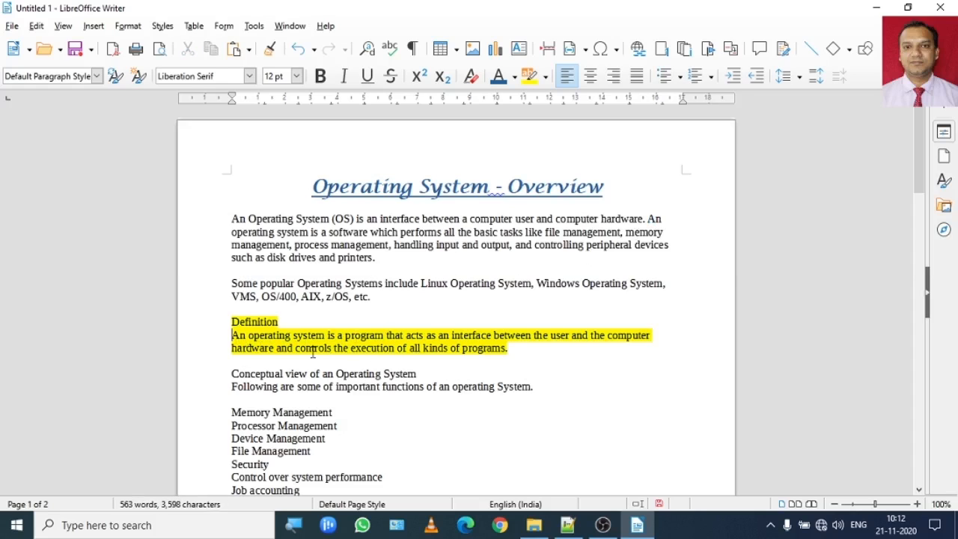
left_click(232, 285)
left_click(235, 375)
left_click_drag(923, 187, 928, 228)
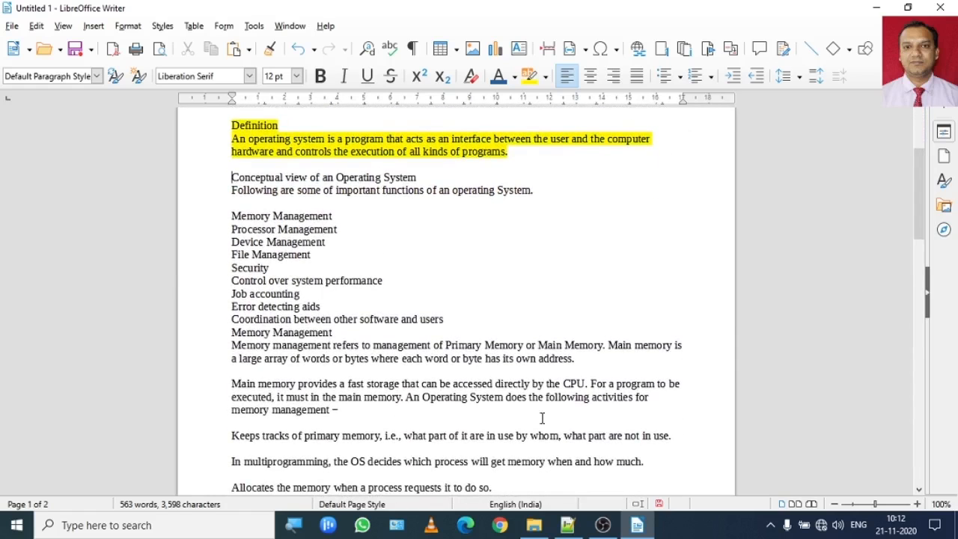
left_click(233, 382)
left_click_drag(232, 383, 237, 385)
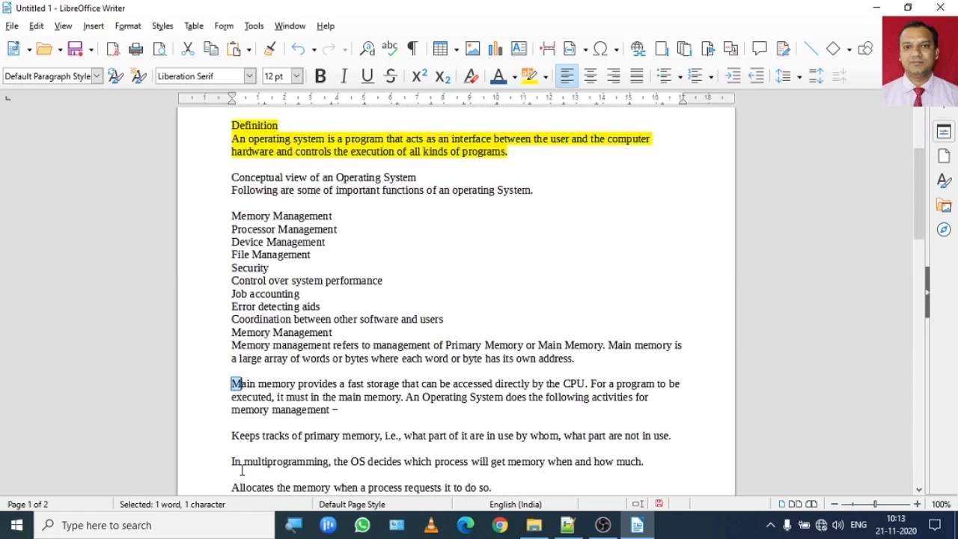
scroll(920, 171, "up", 5)
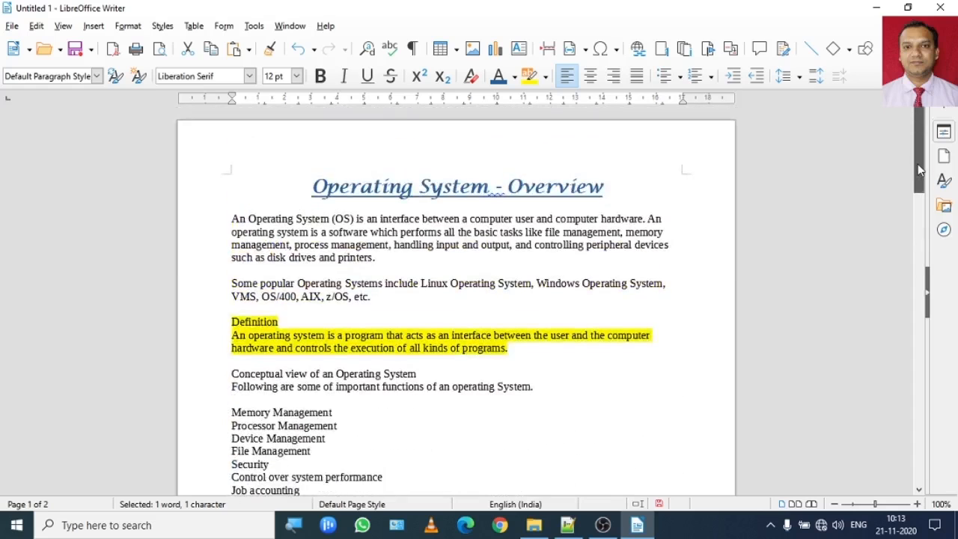
left_click_drag(917, 166, 917, 197)
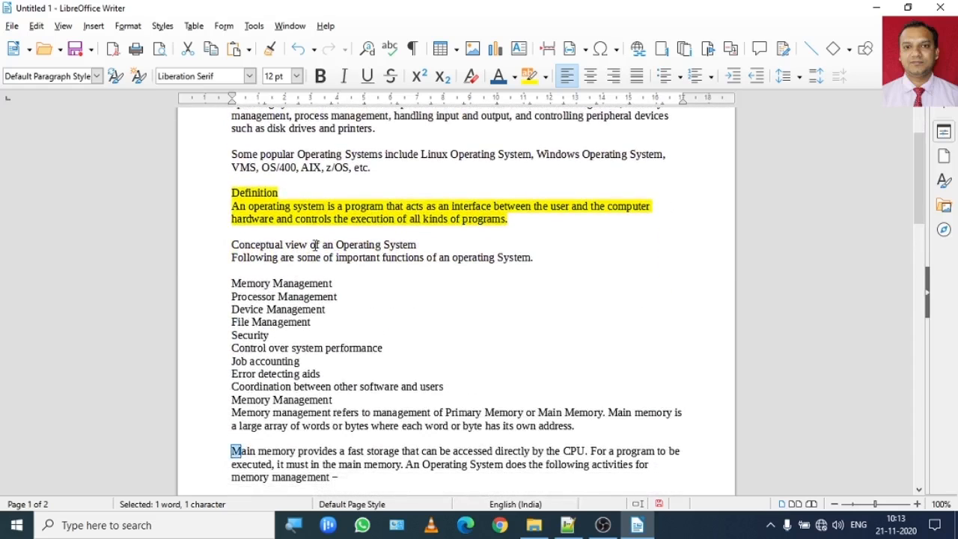
- Convert the functions list, from the first "Memory Management" through the repeated "Memory Management" line, to UPPERCASE
left_click_drag(231, 282, 453, 377)
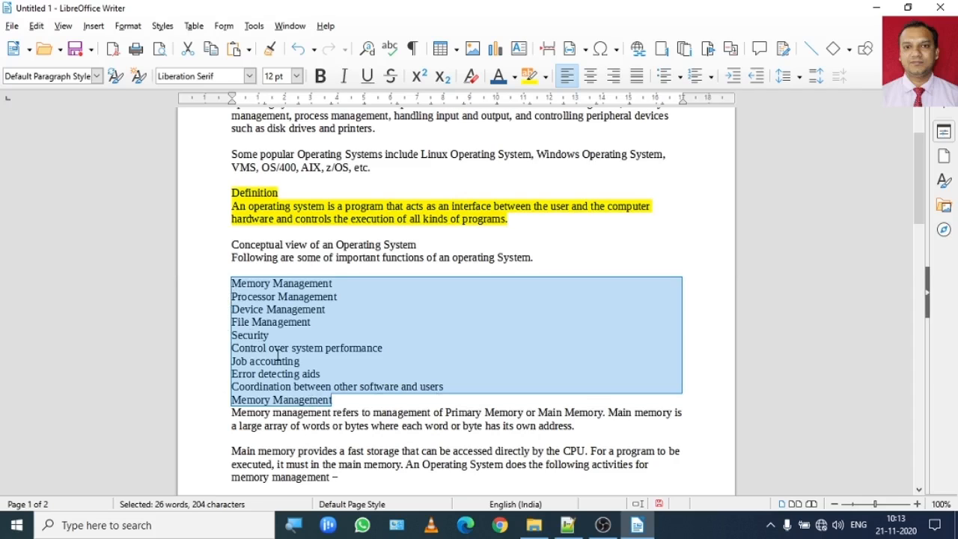
left_click(241, 285)
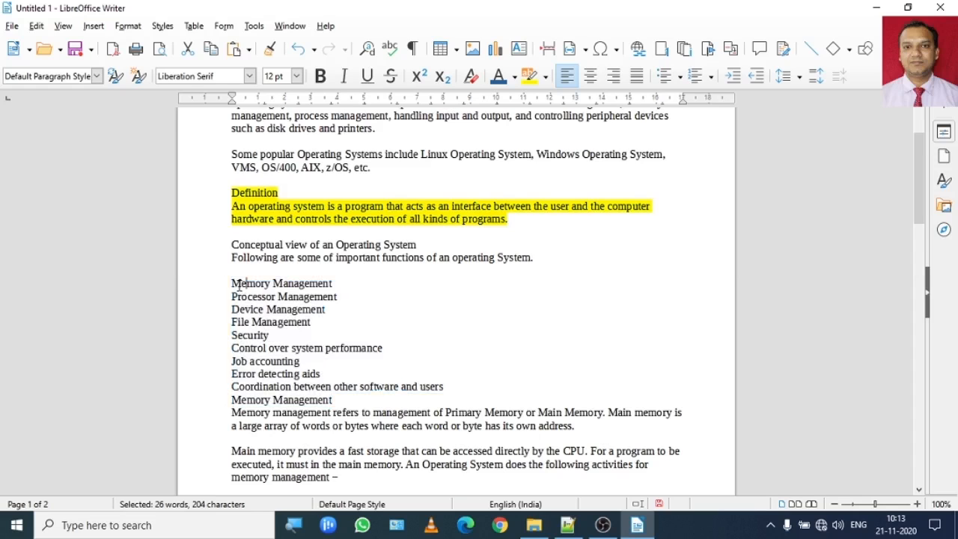
left_click_drag(232, 284, 363, 404)
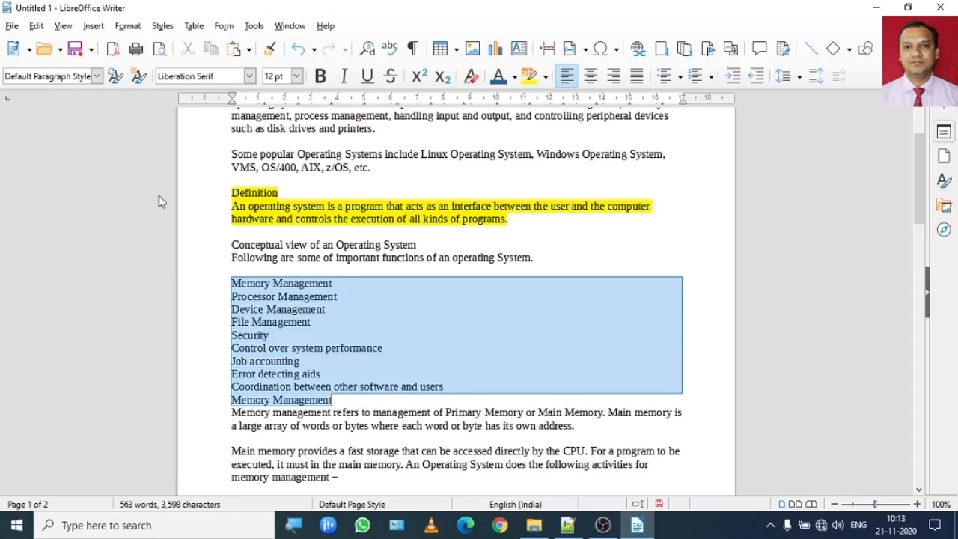
left_click(130, 28)
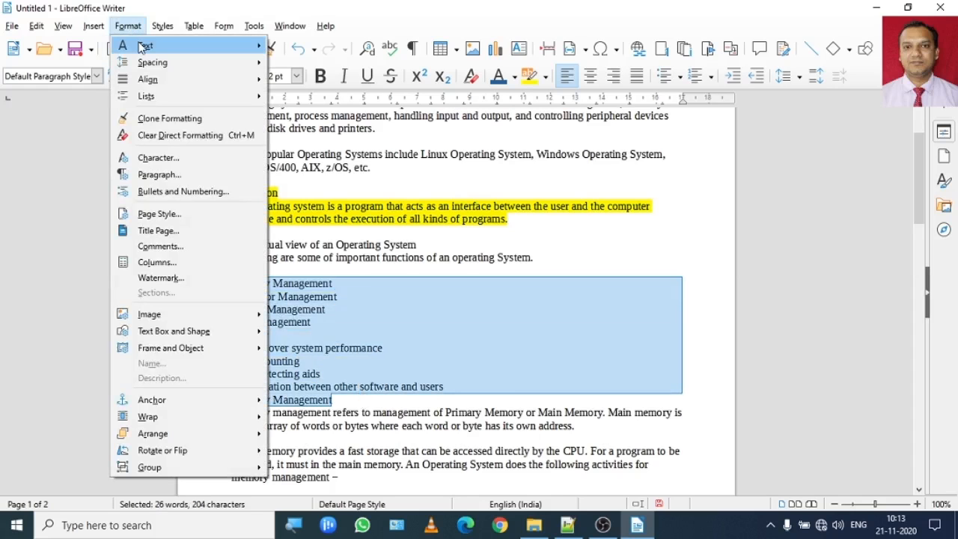
mouse_move(142, 47)
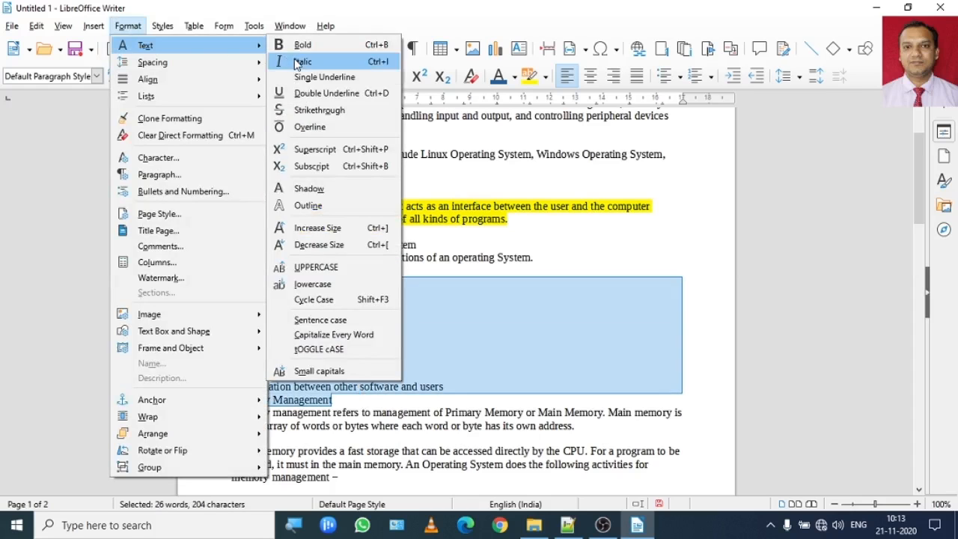
left_click(305, 267)
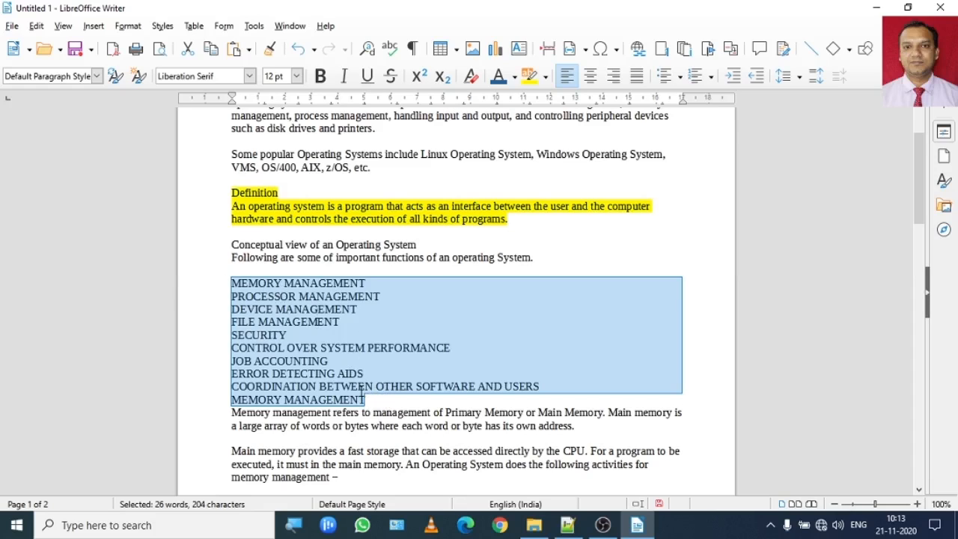
- Change the selected functions list to lowercase
left_click(128, 30)
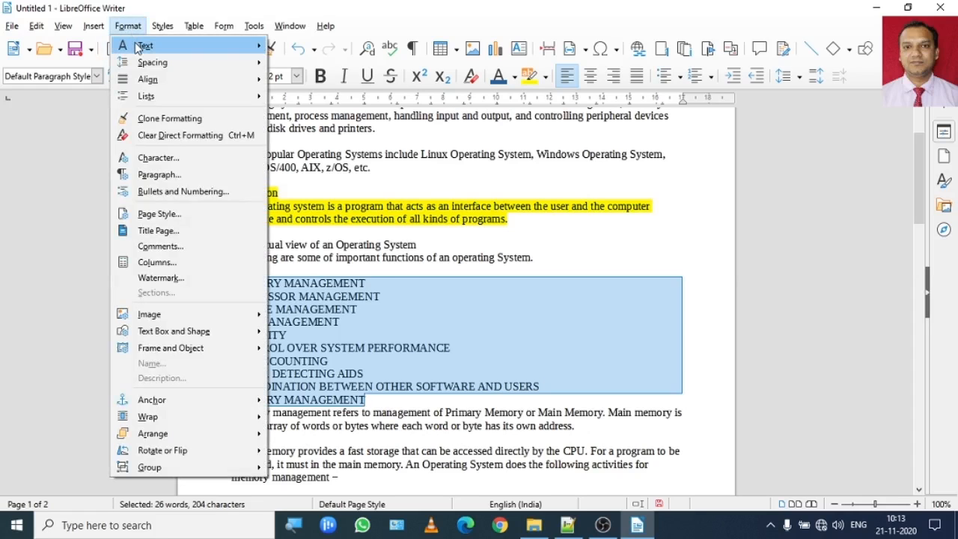
mouse_move(183, 48)
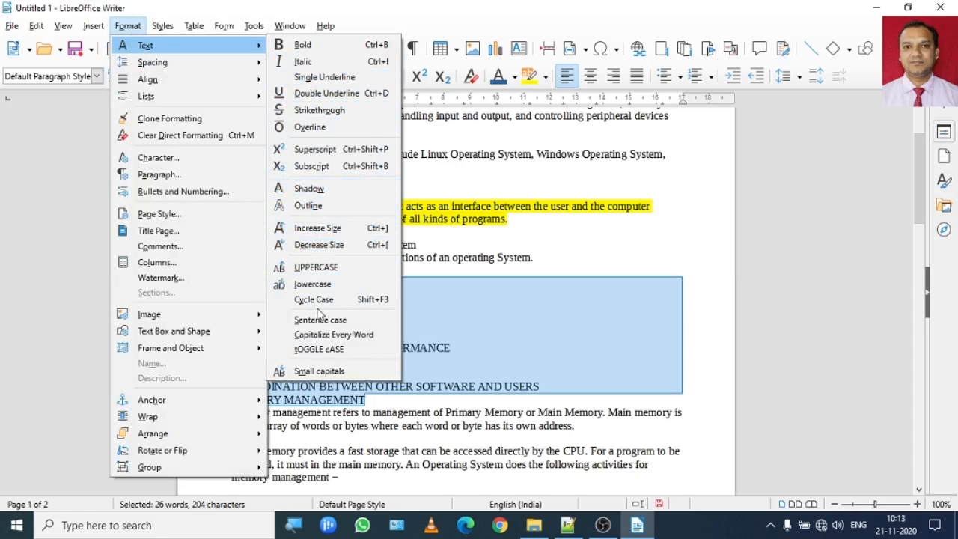
left_click(318, 284)
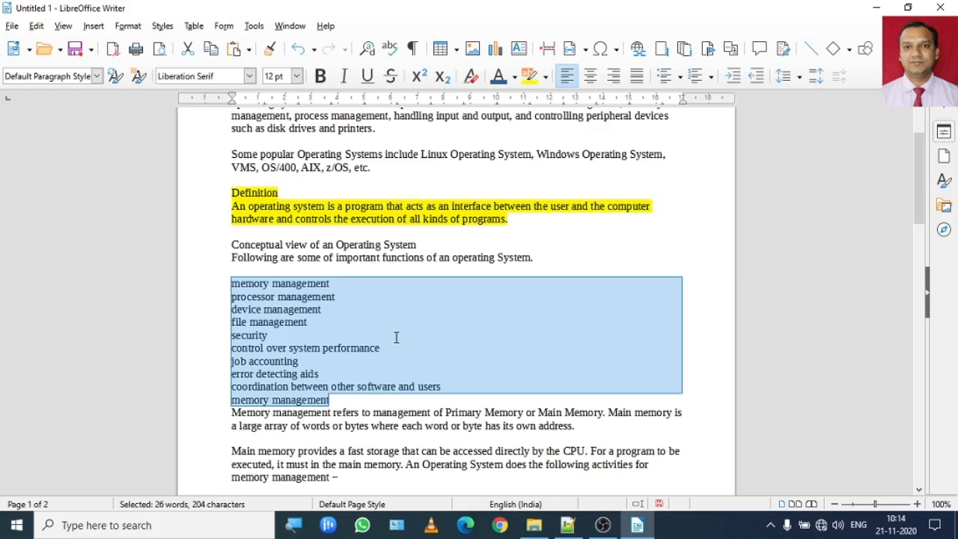
- Undo both case changes on the functions list and deselect it
key("ctrl+z")
key("ctrl+z")
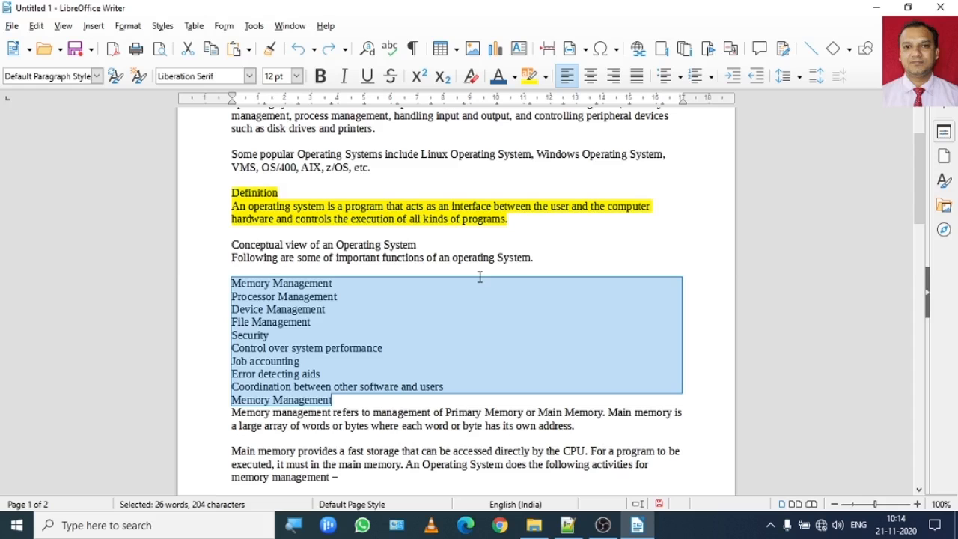
left_click(389, 256)
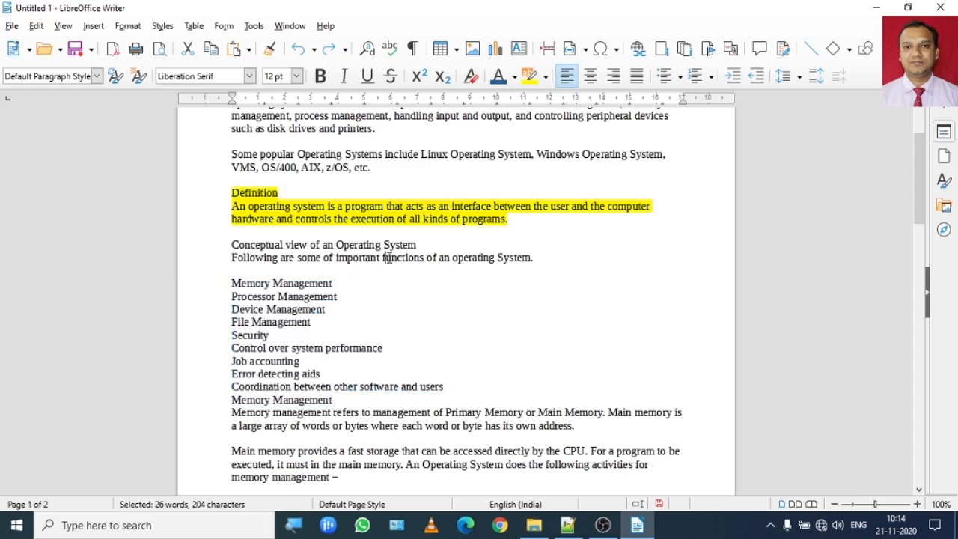
- Select the text from "Conceptual view of an Operating System" through "memory management –" and open its paragraph settings
left_click_drag(923, 215, 922, 242)
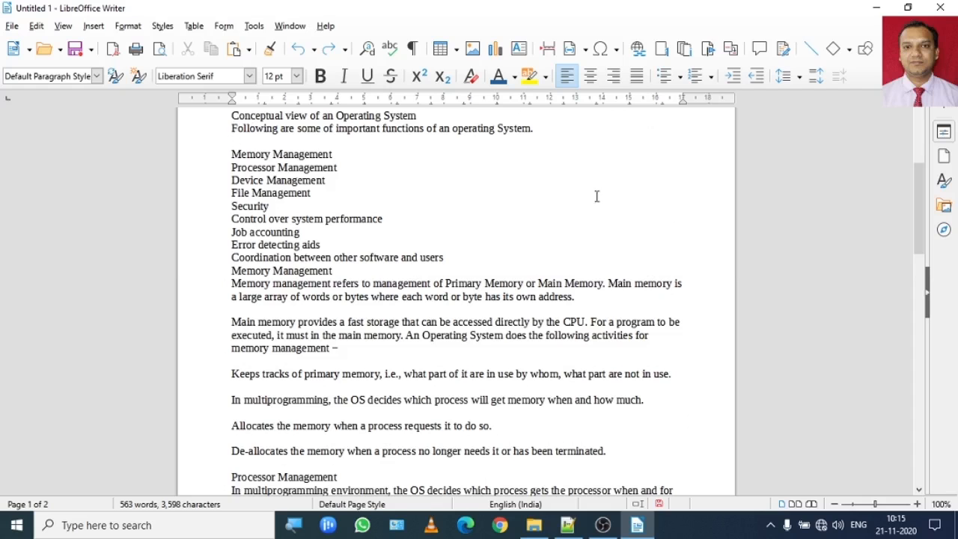
left_click_drag(916, 223, 916, 215)
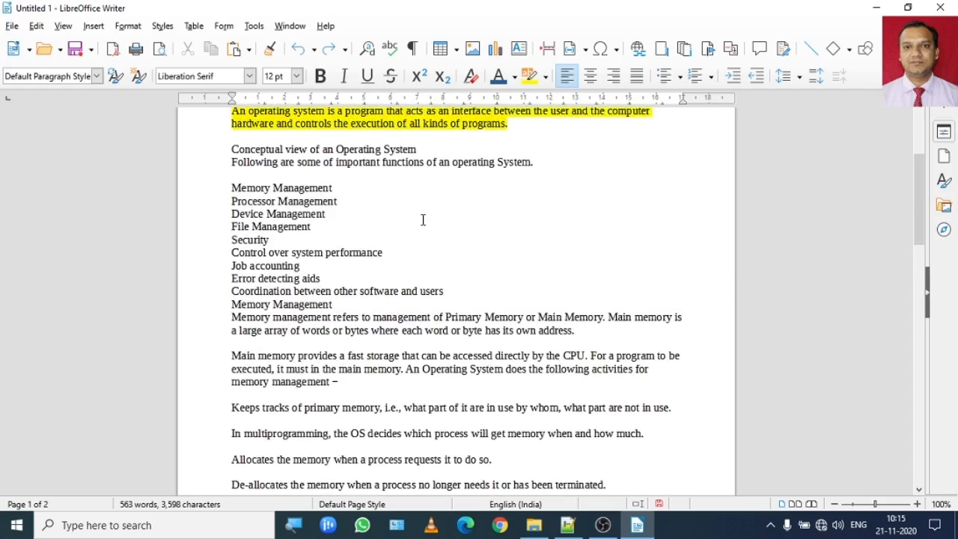
left_click_drag(232, 149, 340, 382)
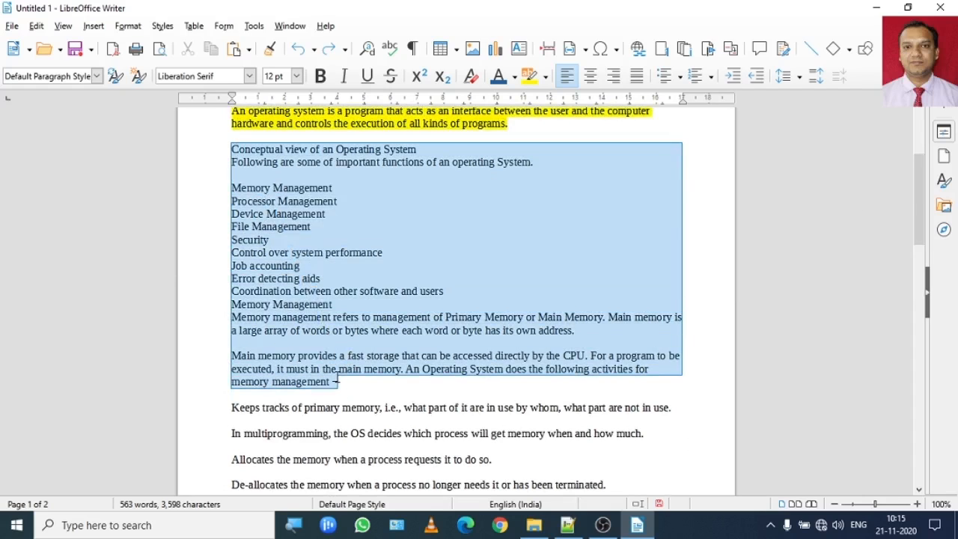
left_click_drag(338, 381, 338, 381)
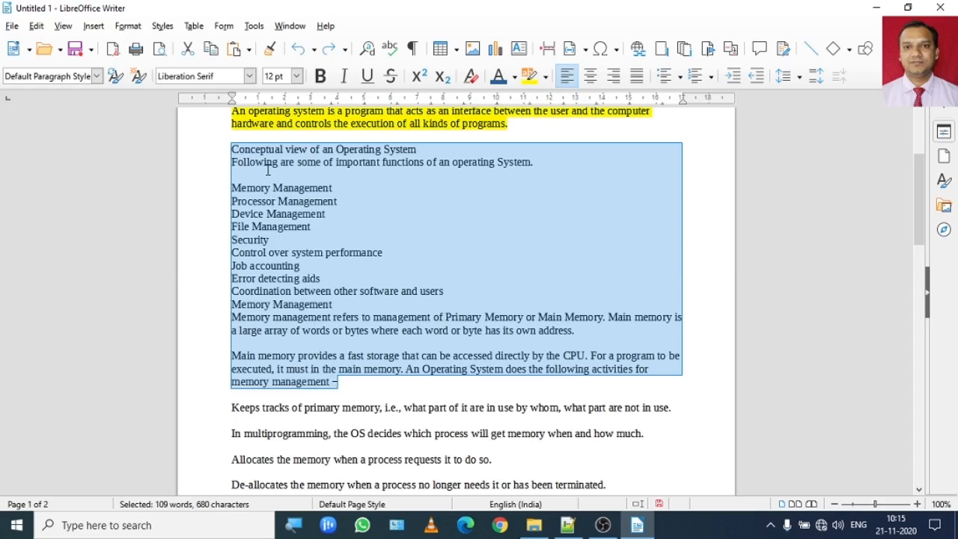
left_click(128, 26)
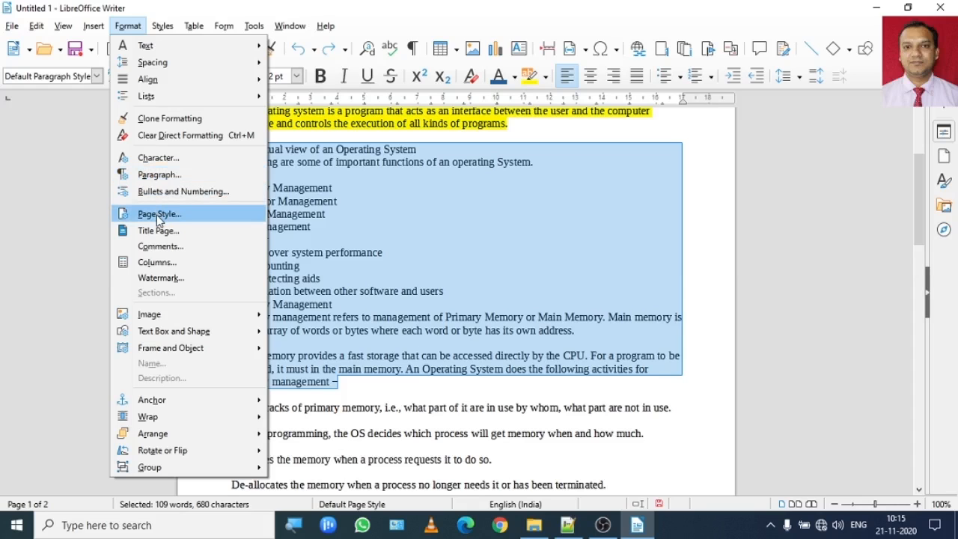
left_click(159, 176)
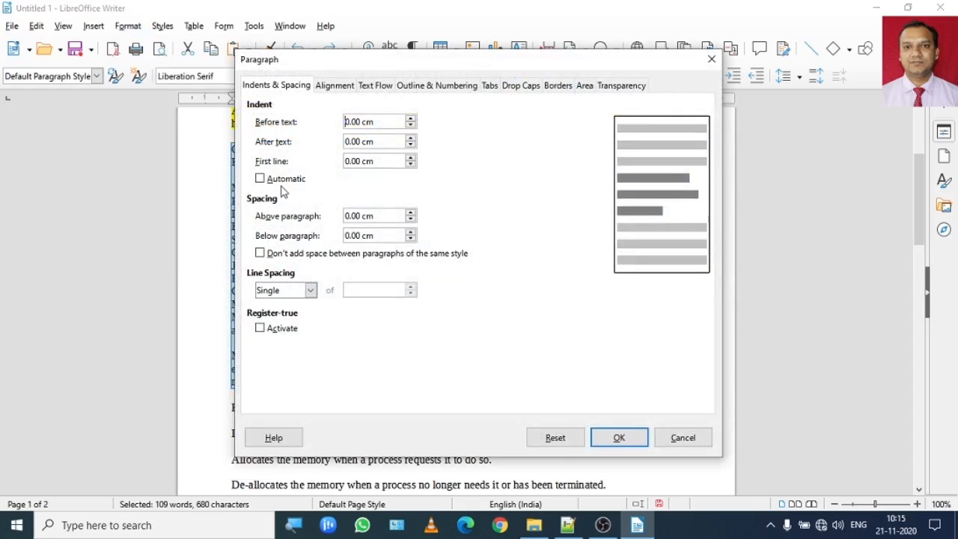
left_click_drag(366, 61, 502, 64)
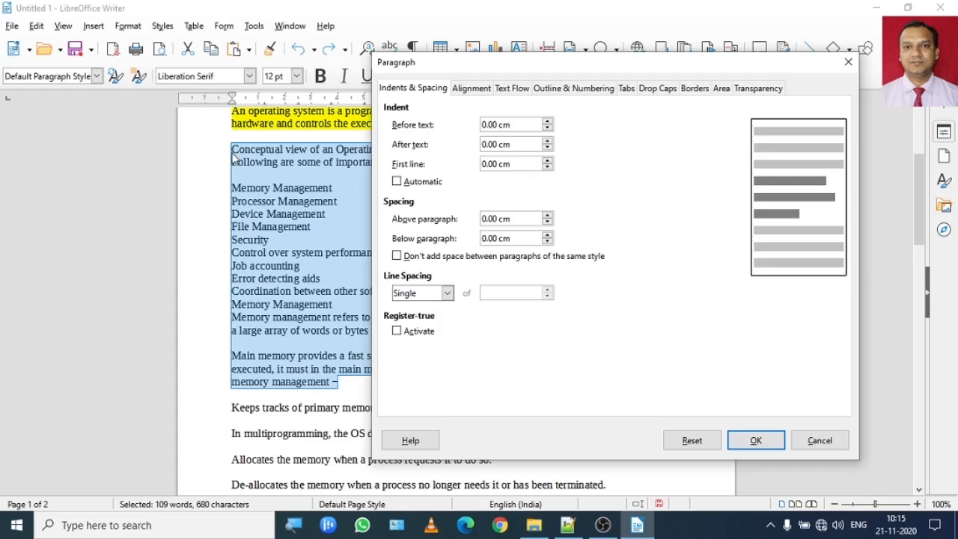
- Raise the indent before text to 1.70 cm for the selected paragraphs
left_click(548, 122)
left_click(548, 122)
left_click(548, 122)
left_click(548, 122)
left_click(548, 122)
left_click(548, 122)
left_click(548, 122)
left_click(548, 122)
left_click(548, 122)
left_click(548, 122)
left_click(548, 122)
left_click(548, 122)
left_click(548, 122)
left_click(548, 122)
left_click(548, 122)
left_click(548, 122)
left_click(548, 122)
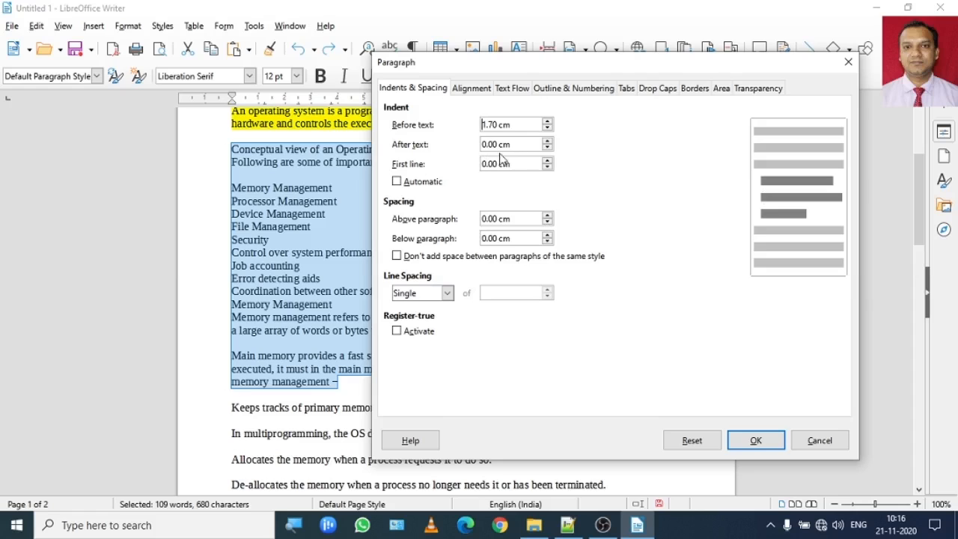
- Try lowering and raising the indent before text, and return it to 0.00 cm
left_click(548, 128)
left_click(548, 128)
left_click(547, 128)
left_click(548, 128)
left_click(548, 128)
left_click(548, 128)
left_click(548, 128)
left_click(548, 128)
left_click(548, 128)
left_click(548, 121)
left_click(549, 122)
left_click(549, 121)
left_click(548, 121)
left_click(549, 121)
left_click(549, 122)
left_click(549, 122)
left_click(550, 122)
left_click(549, 122)
left_click(550, 122)
left_click(550, 122)
left_click(547, 129)
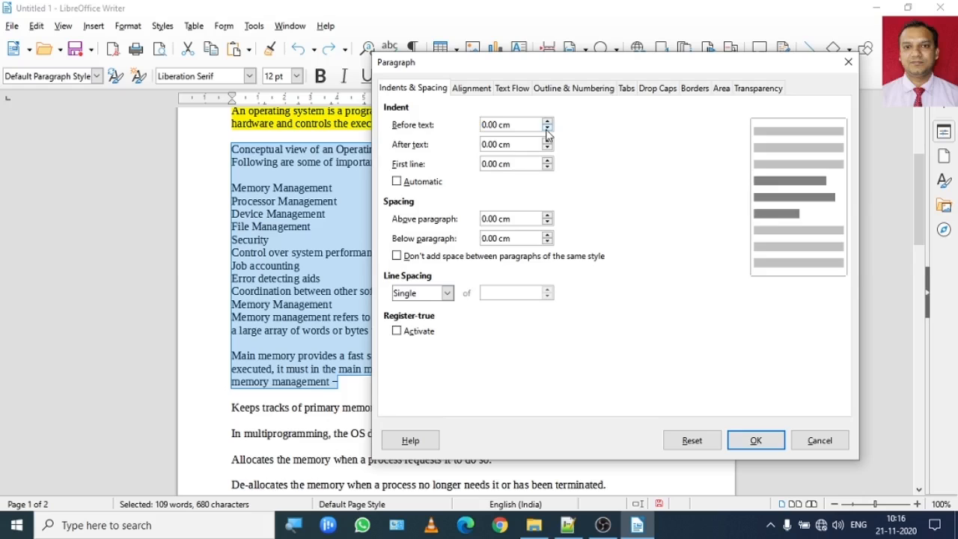
- Try the Right, Center and Justified alignments for the selected paragraphs, and set the alignment back to Left
left_click(462, 89)
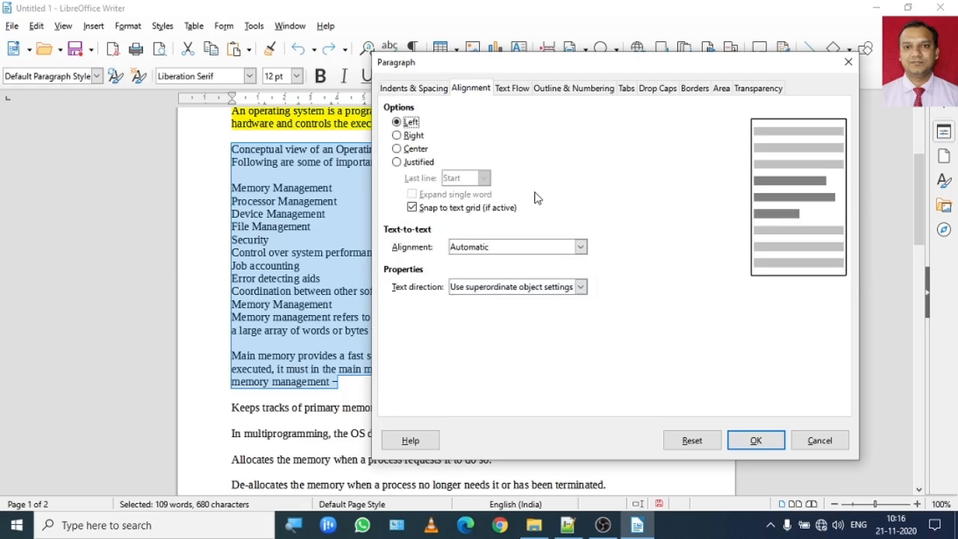
left_click(412, 139)
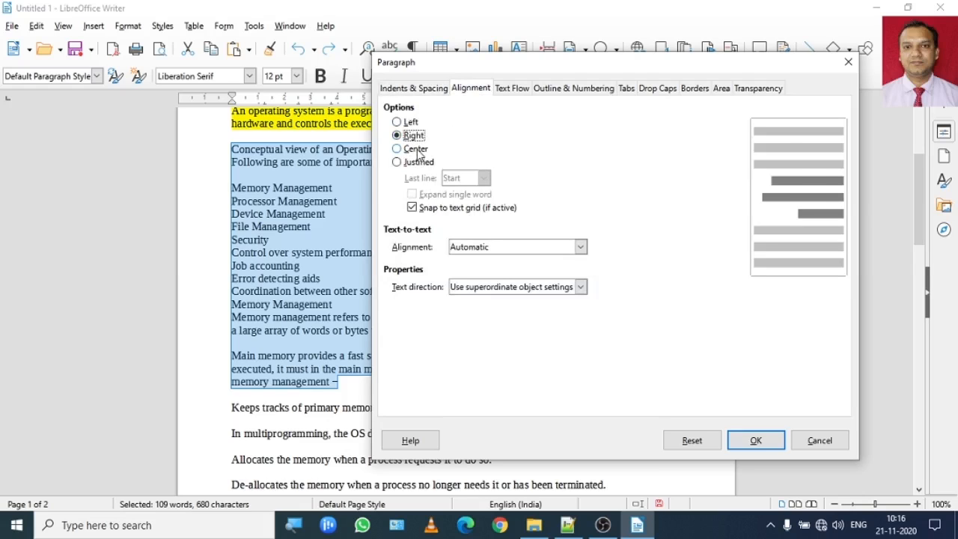
left_click(418, 152)
left_click(420, 164)
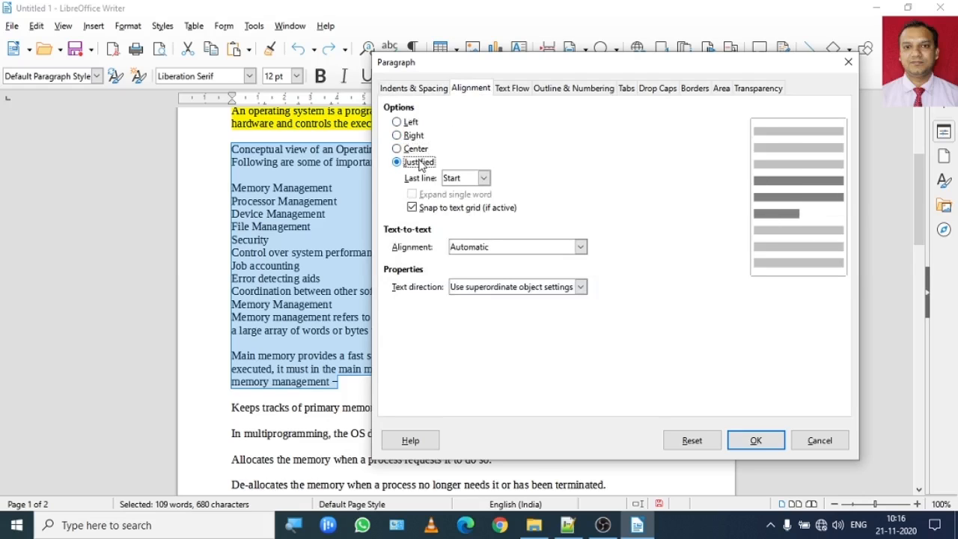
left_click(410, 123)
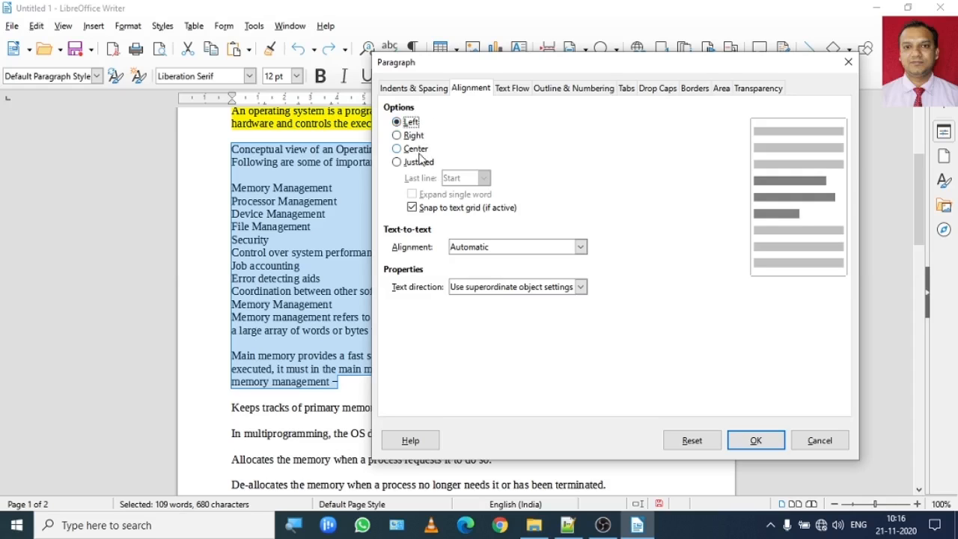
- Review the text flow options for hyphenation, breaks and orphan and widow control, and return to the indent and spacing settings
left_click(522, 91)
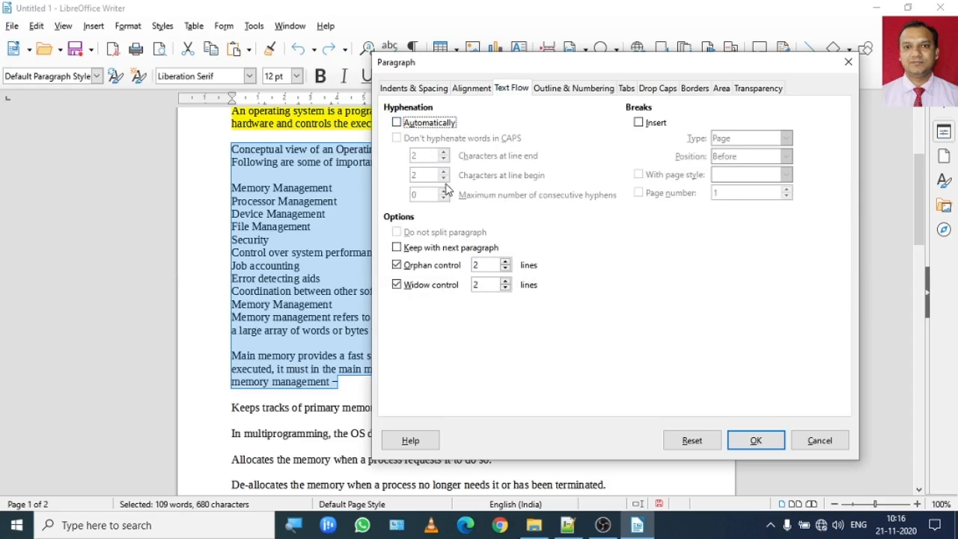
left_click(475, 91)
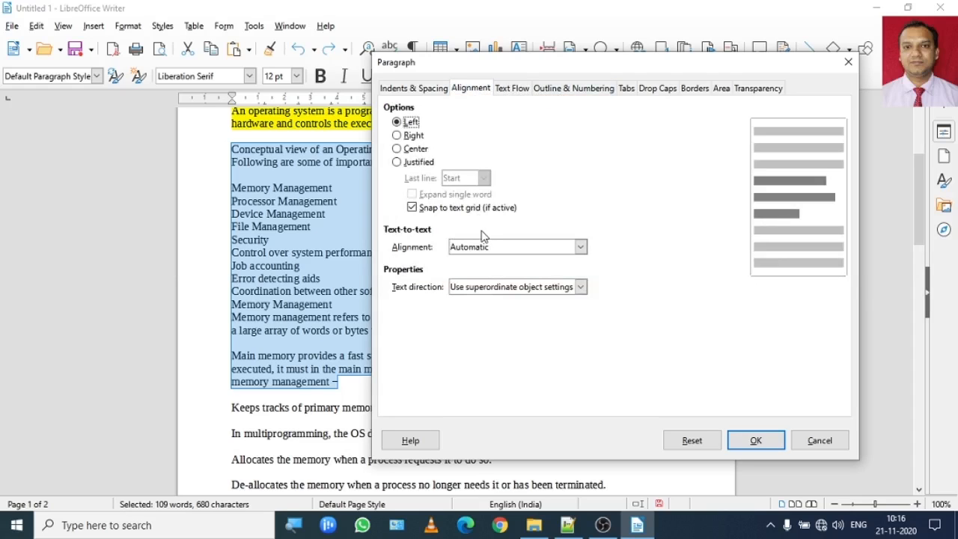
left_click(412, 89)
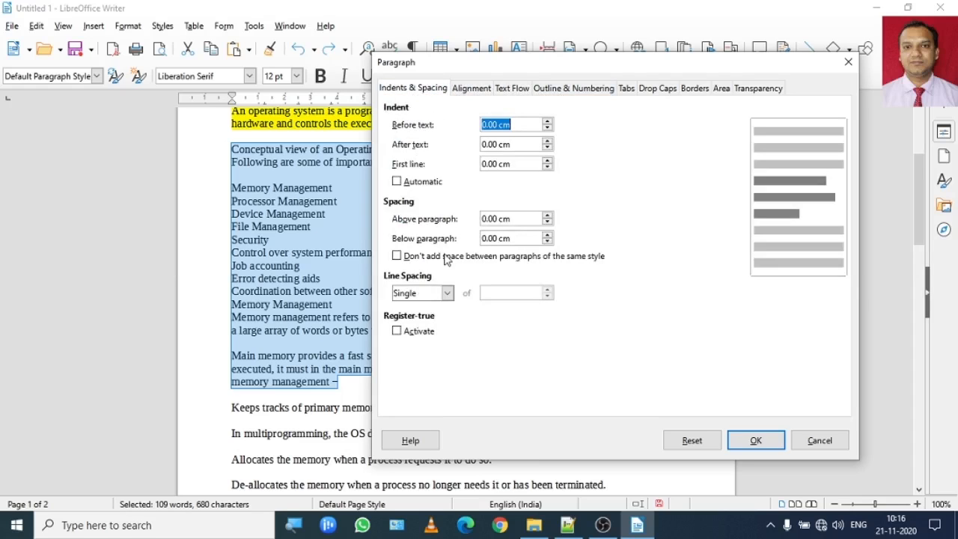
- Try line spacing of 1.15 Lines and 1.5 Lines for the selected paragraphs
left_click(448, 293)
left_click(433, 317)
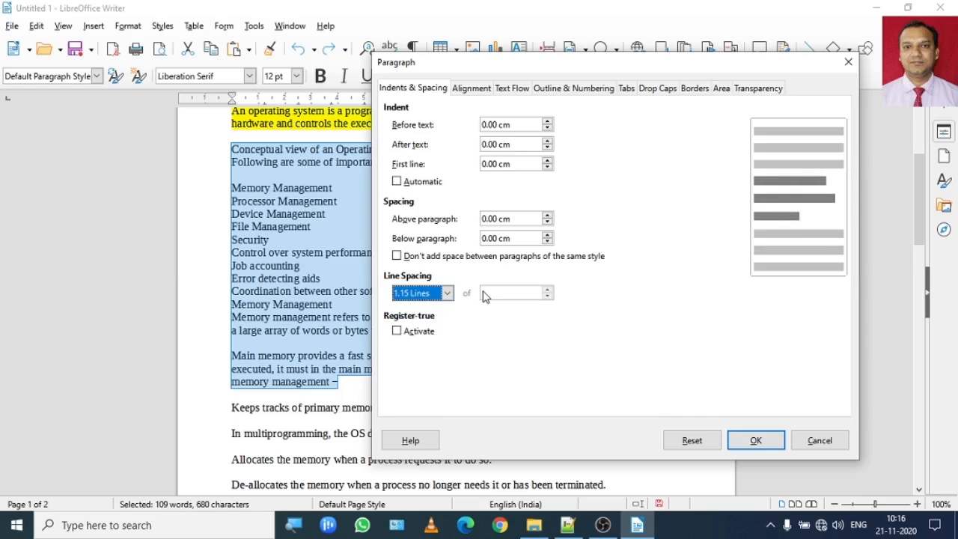
left_click(447, 293)
left_click(434, 333)
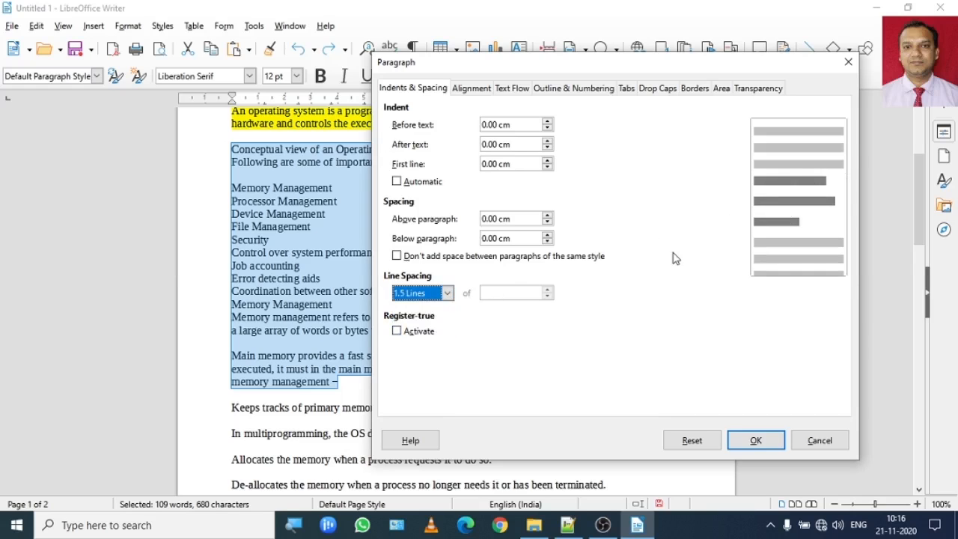
- Set the line spacing to 1.15 Lines and apply it to the selected paragraphs
left_click(448, 293)
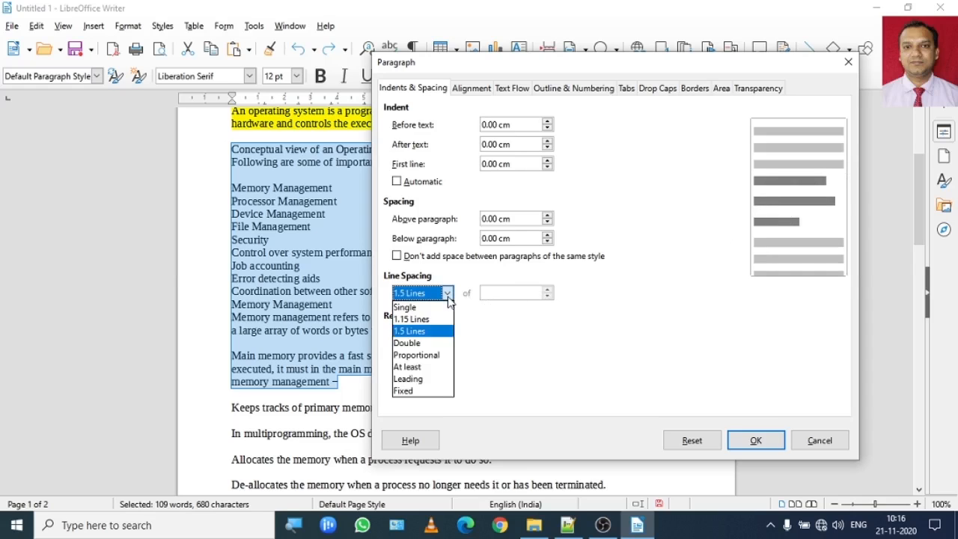
left_click(439, 319)
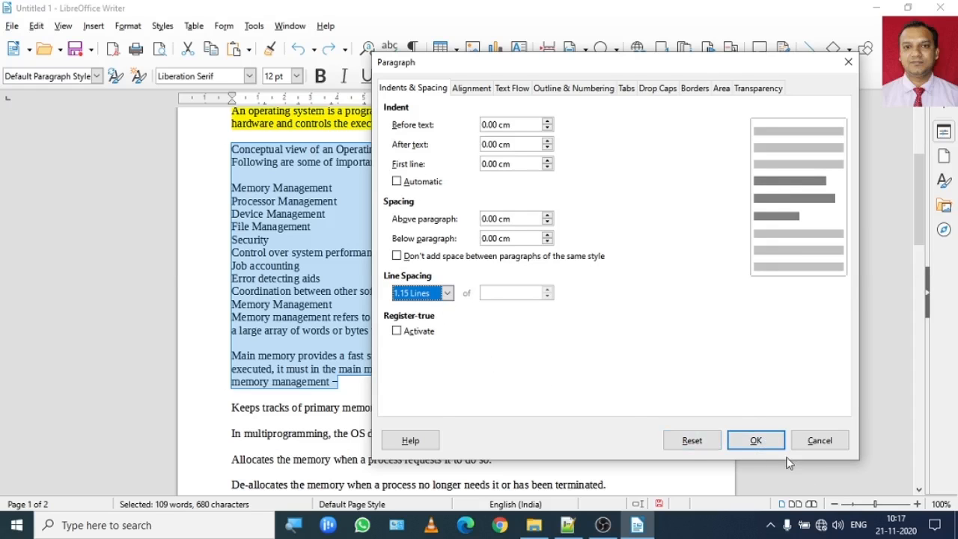
left_click(756, 442)
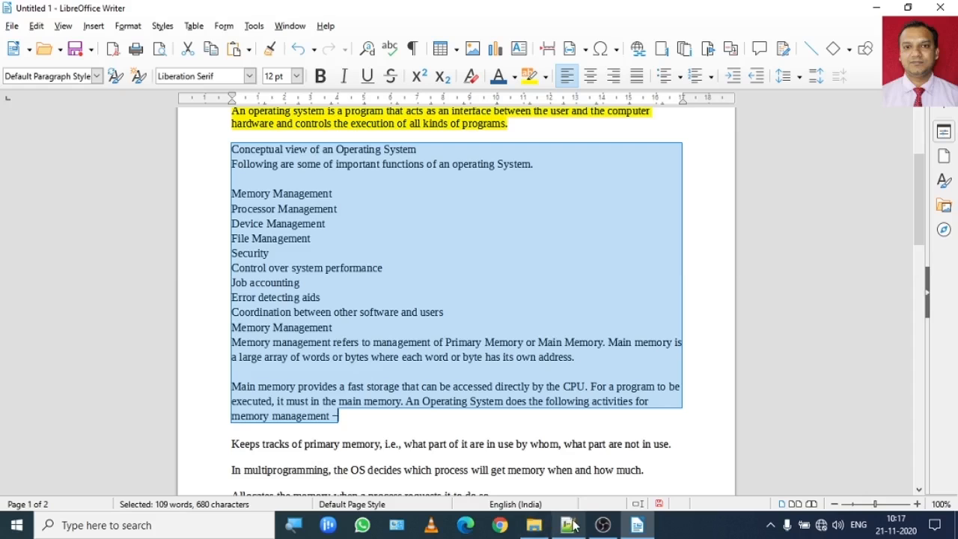
mouse_move(598, 531)
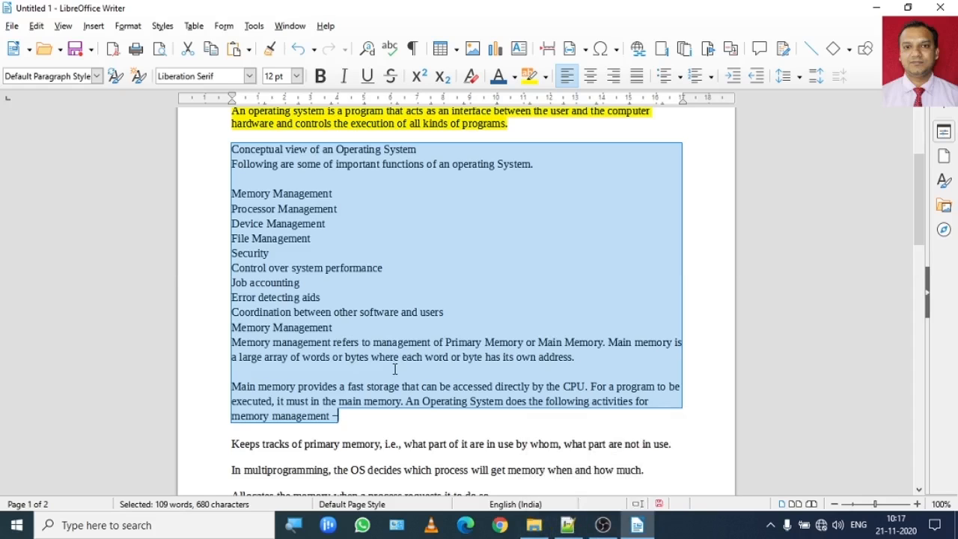